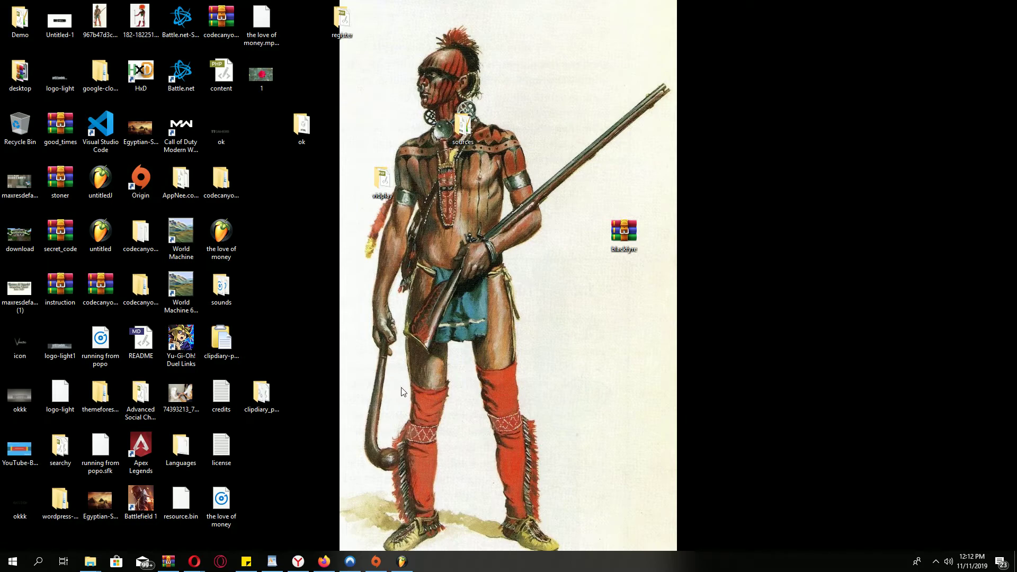
{"action": "left_click_drag", "start_coordinate": [371, 412], "coordinate": [367, 380]}
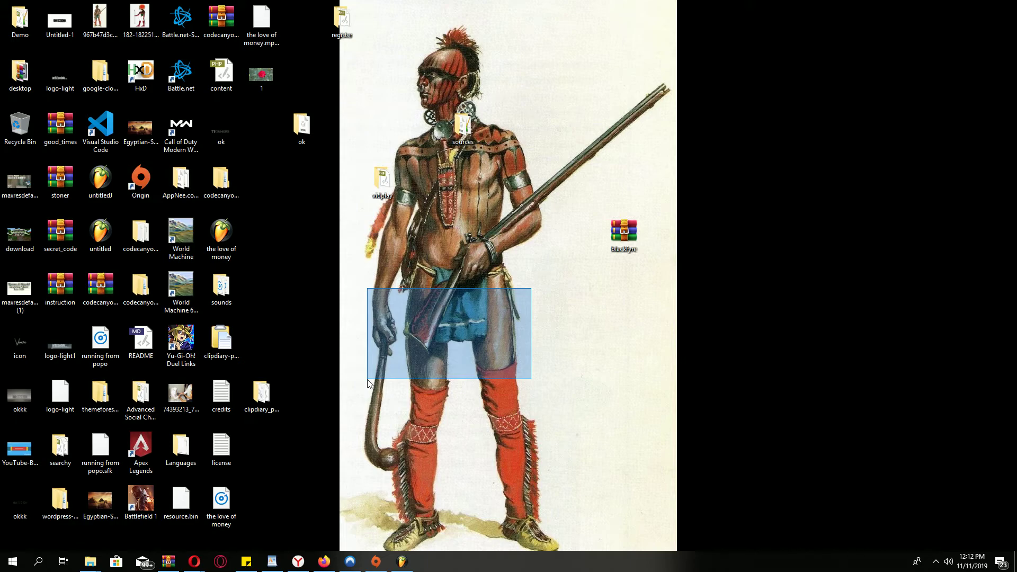
{"action": "left_click_drag", "start_coordinate": [367, 379], "coordinate": [367, 379]}
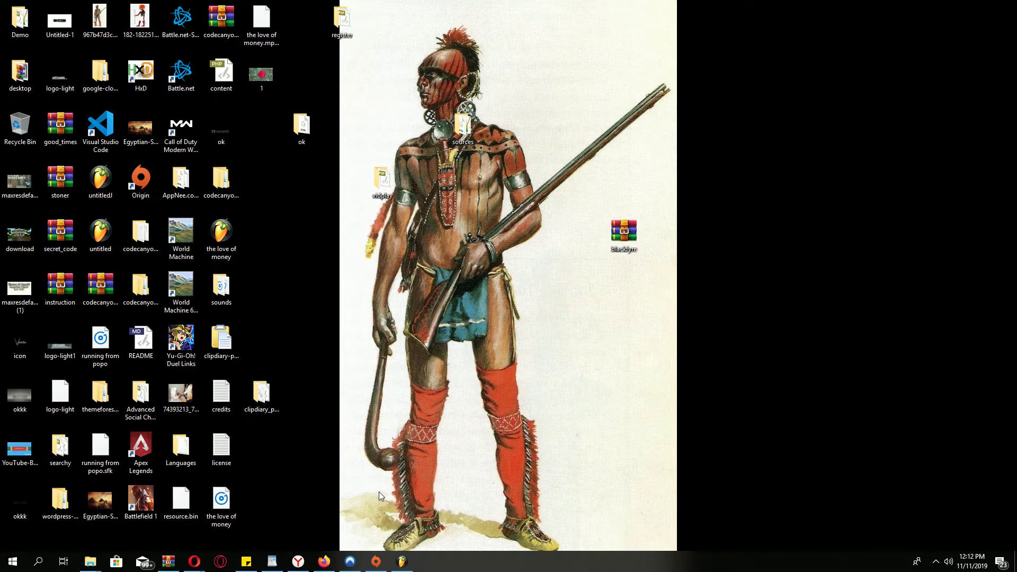
Switch to FL Studio, play a short part of the project "the love of money" and stop playback
{"action": "left_click", "coordinate": [402, 560]}
{"action": "left_click", "coordinate": [400, 559]}
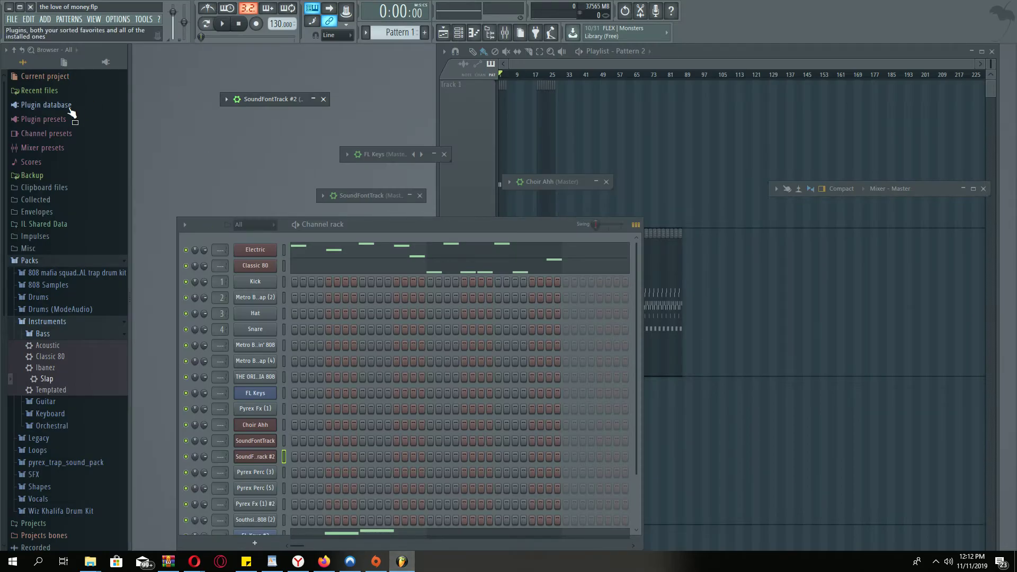
{"action": "left_click", "coordinate": [223, 24]}
{"action": "key", "text": "space"}
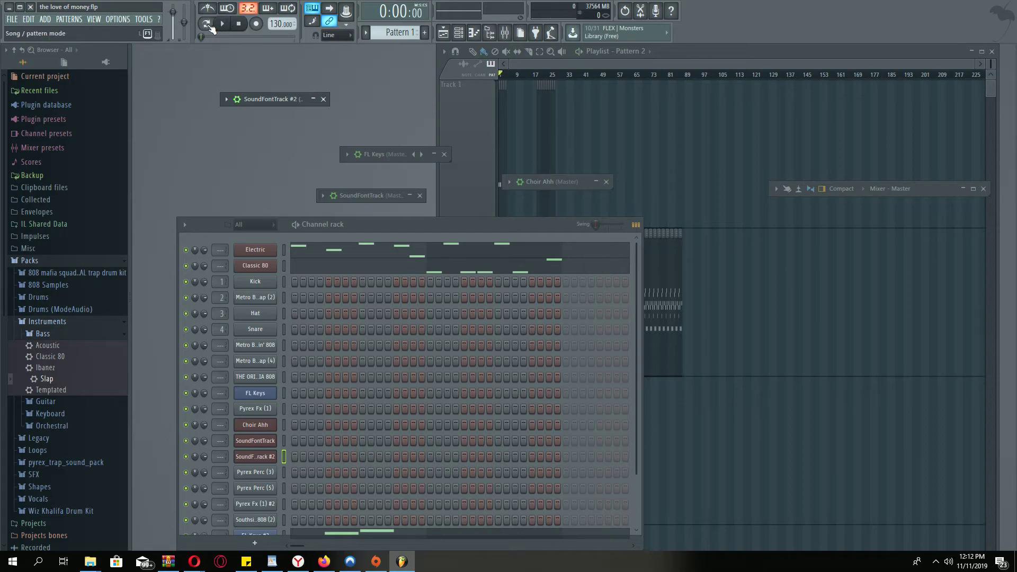
{"action": "key", "text": "space"}
{"action": "left_click", "coordinate": [262, 37]}
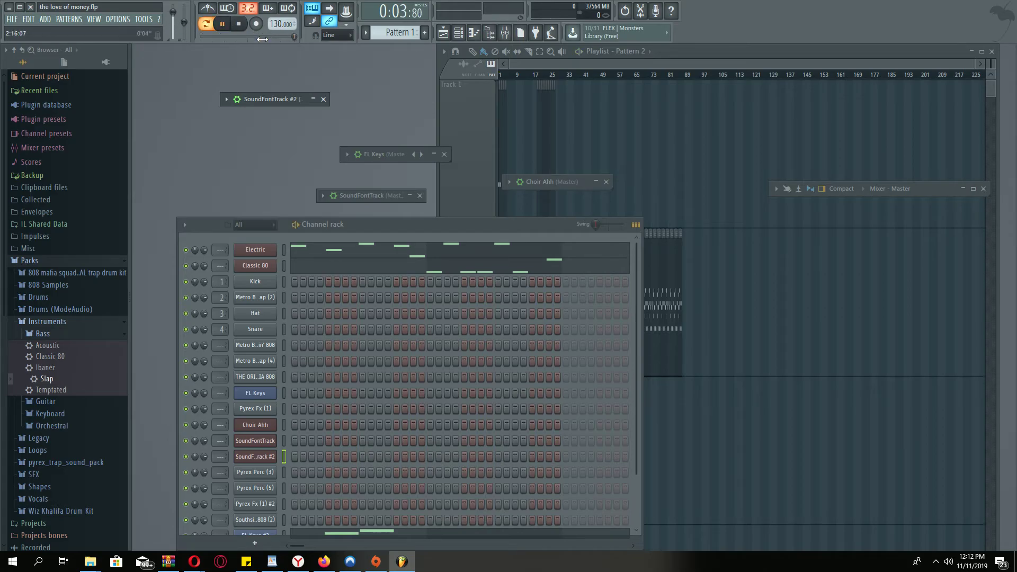
{"action": "left_click_drag", "start_coordinate": [184, 34], "coordinate": [180, 35]}
{"action": "left_click", "coordinate": [238, 24]}
Open the recent project untitled.flp, minimize its Strings Section plugin window and play part of the song
{"action": "left_click", "coordinate": [12, 19]}
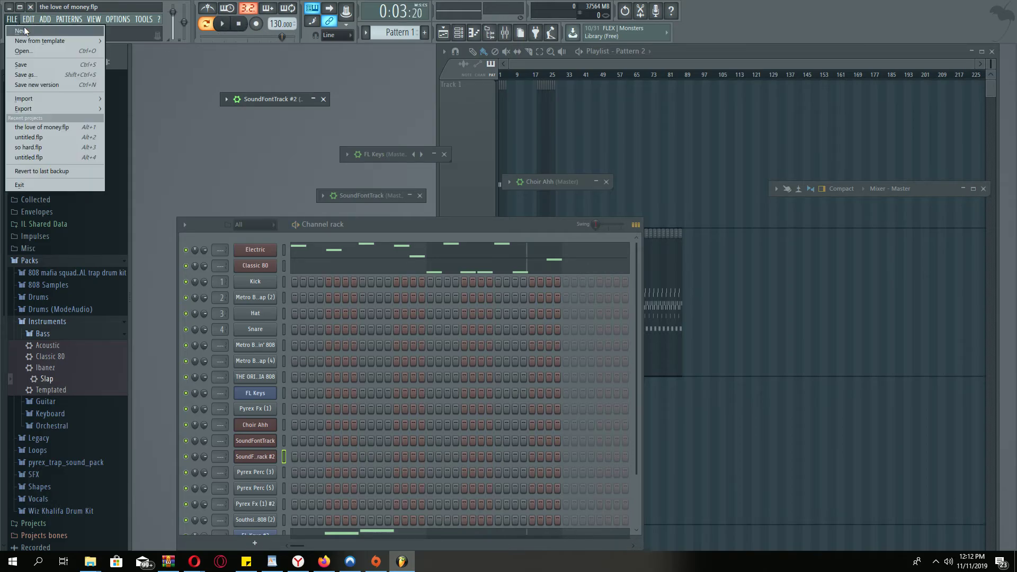
{"action": "left_click", "coordinate": [44, 136]}
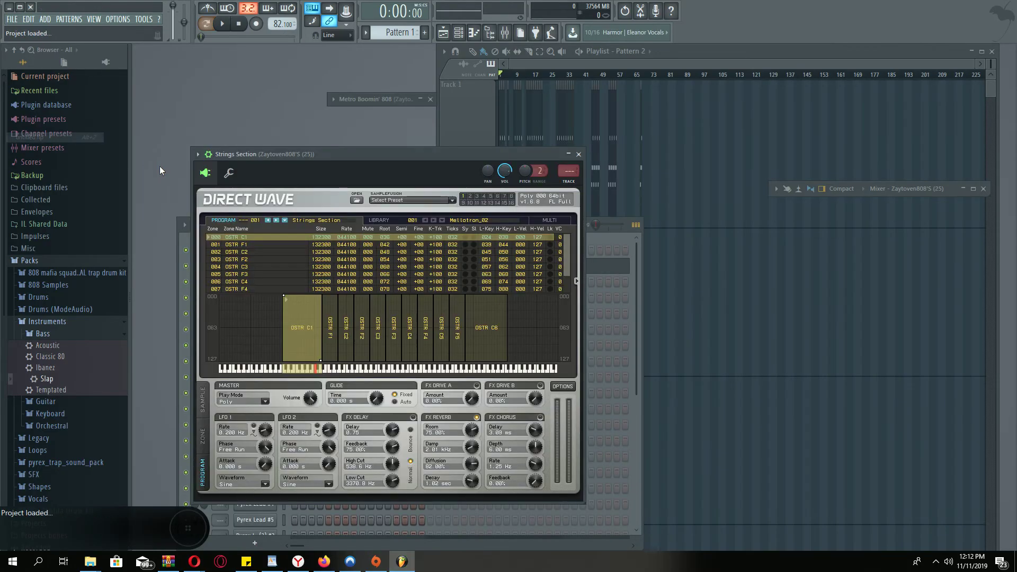
{"action": "left_click", "coordinate": [578, 154]}
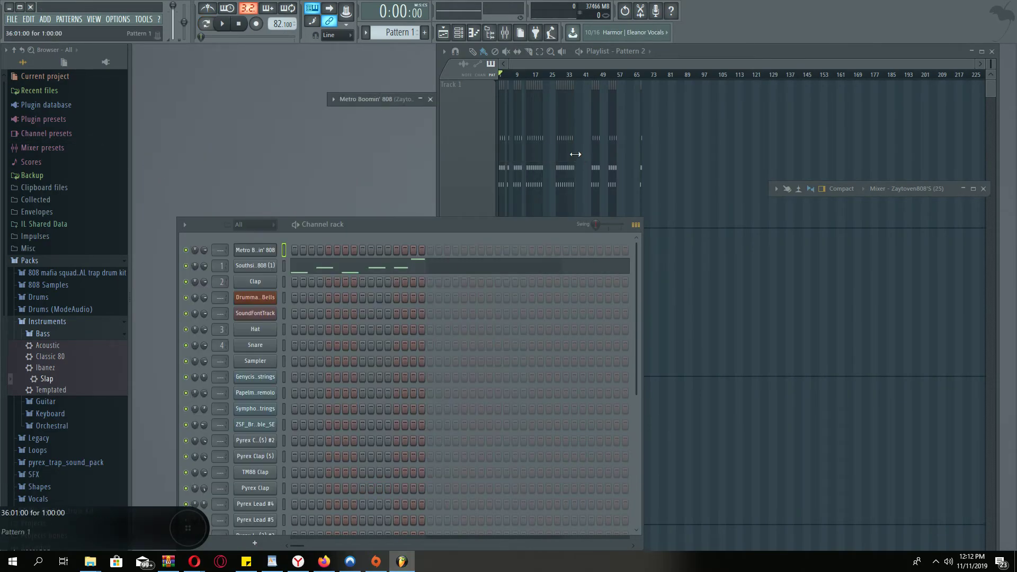
{"action": "left_click", "coordinate": [222, 24]}
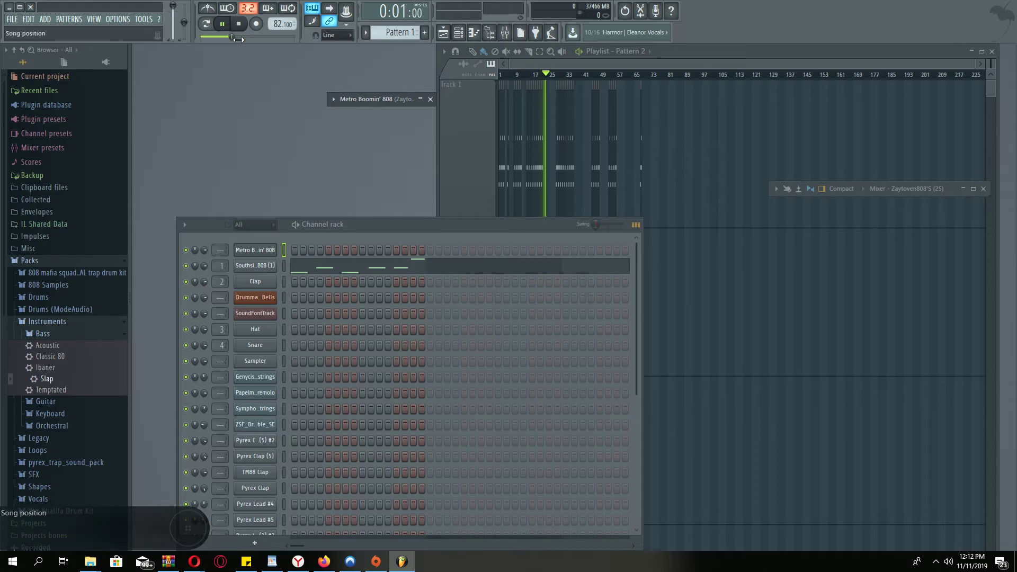
{"action": "left_click", "coordinate": [237, 27]}
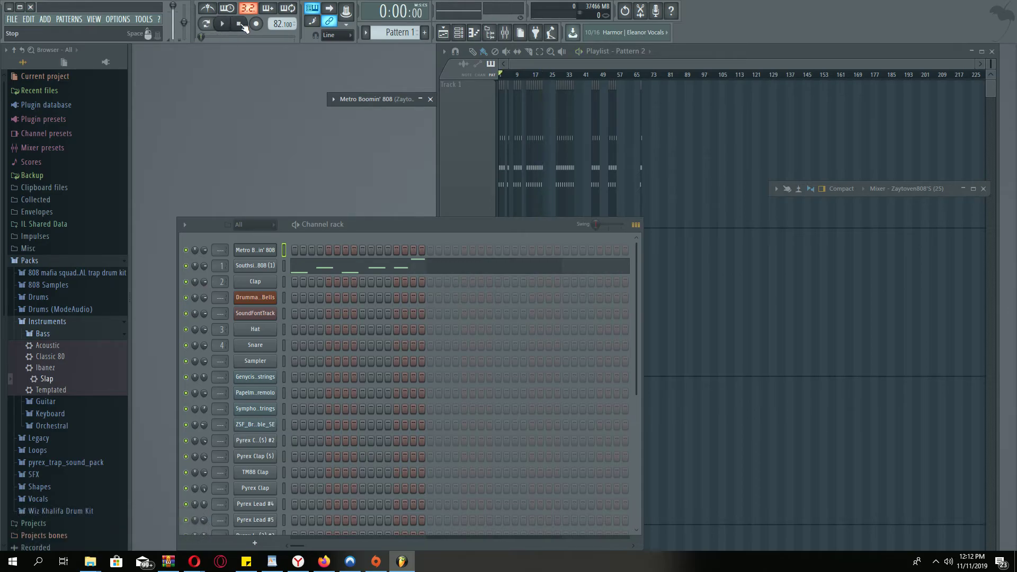
{"action": "left_click", "coordinate": [222, 24]}
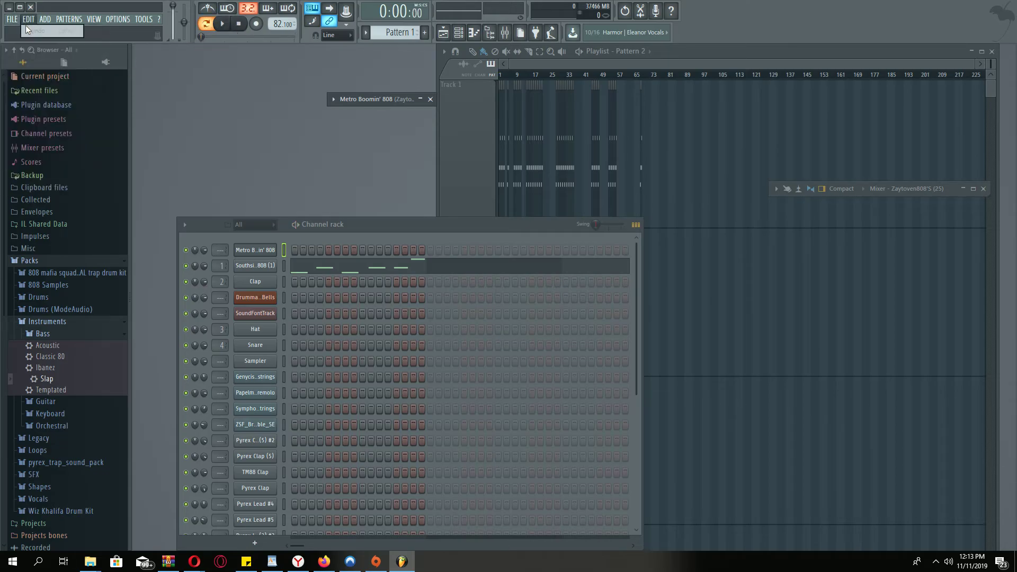
Exit the current session and relaunch FL Studio 12 (64bit) with a fresh default project
{"action": "left_click", "coordinate": [9, 21]}
{"action": "left_click", "coordinate": [19, 184]}
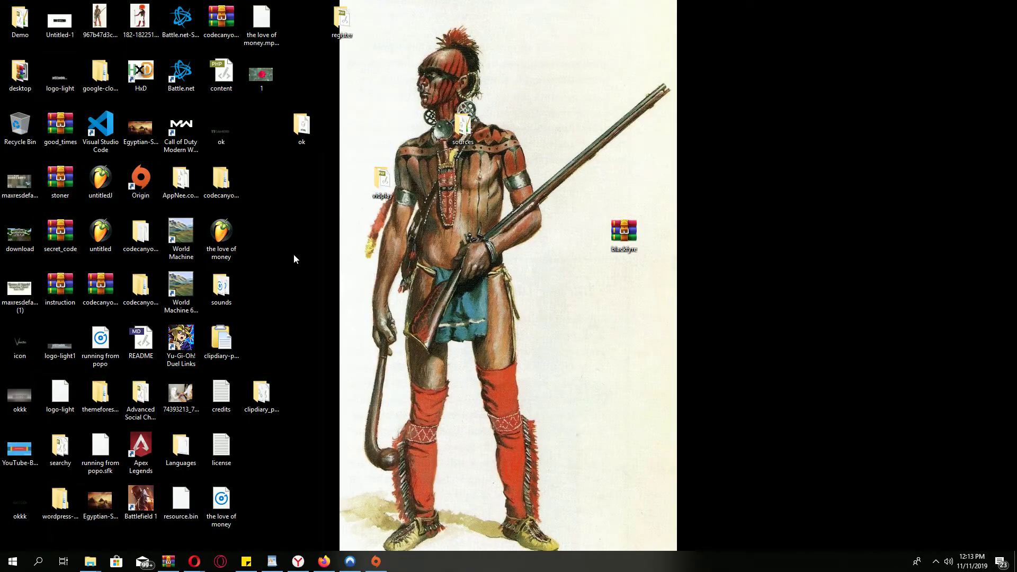
{"action": "left_click", "coordinate": [12, 562]}
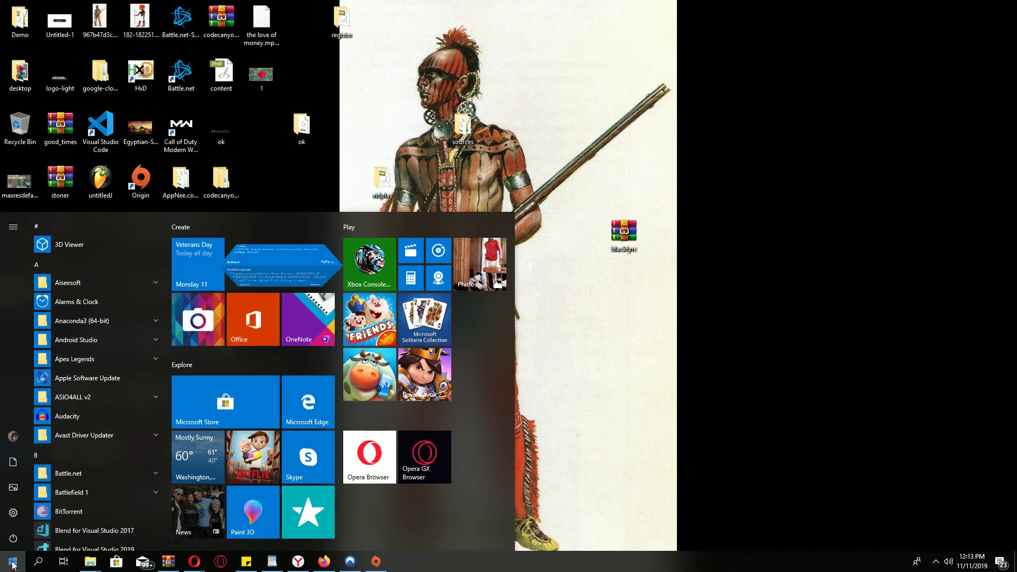
{"action": "type", "text": "fl"}
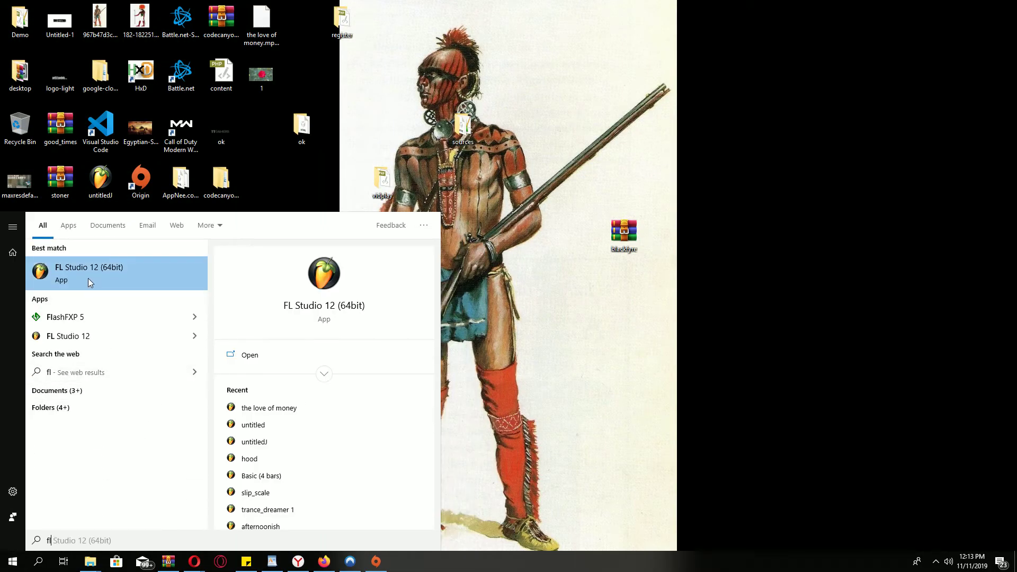
{"action": "left_click", "coordinate": [88, 278]}
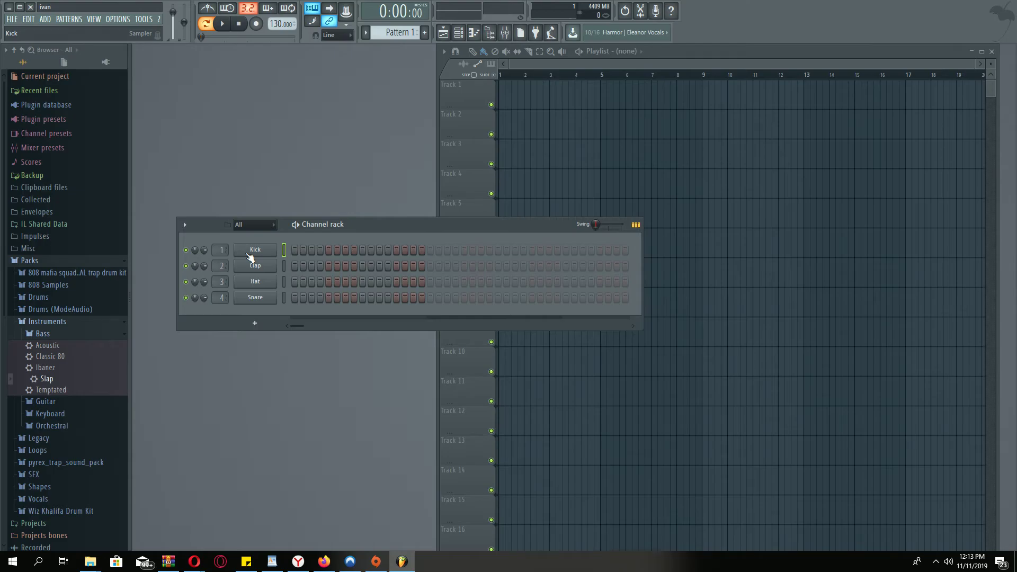
Browse the Drums pack's kick samples and preview the 707 Kick
{"action": "left_click", "coordinate": [72, 298]}
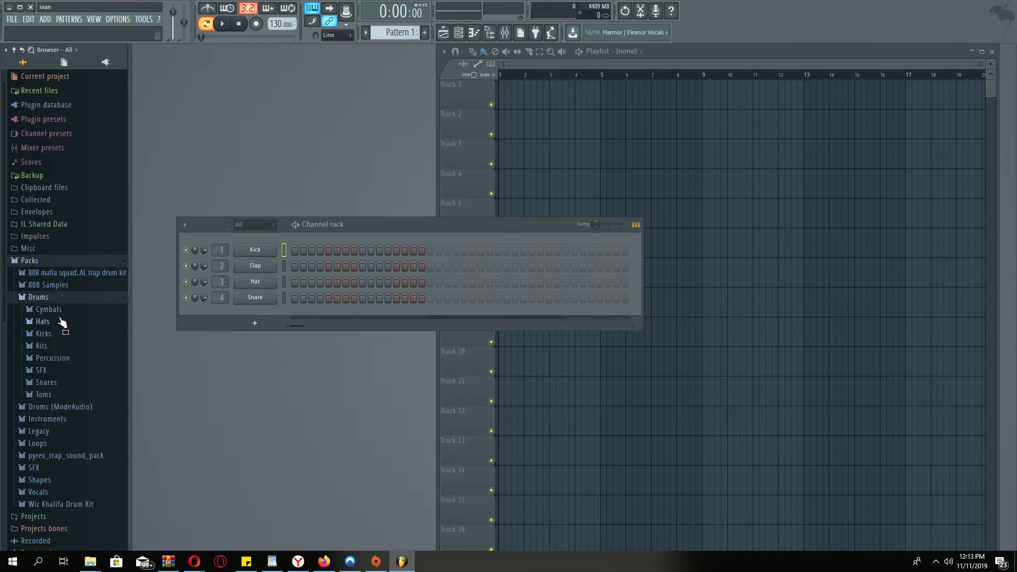
{"action": "left_click", "coordinate": [53, 310]}
{"action": "left_click_drag", "start_coordinate": [58, 298], "coordinate": [45, 321]}
{"action": "scroll", "coordinate": [89, 439], "scroll_direction": "down", "scroll_amount": 6}
{"action": "left_click", "coordinate": [43, 321]}
{"action": "left_click", "coordinate": [43, 321]}
{"action": "left_click", "coordinate": [43, 313]}
{"action": "left_click", "coordinate": [47, 299]}
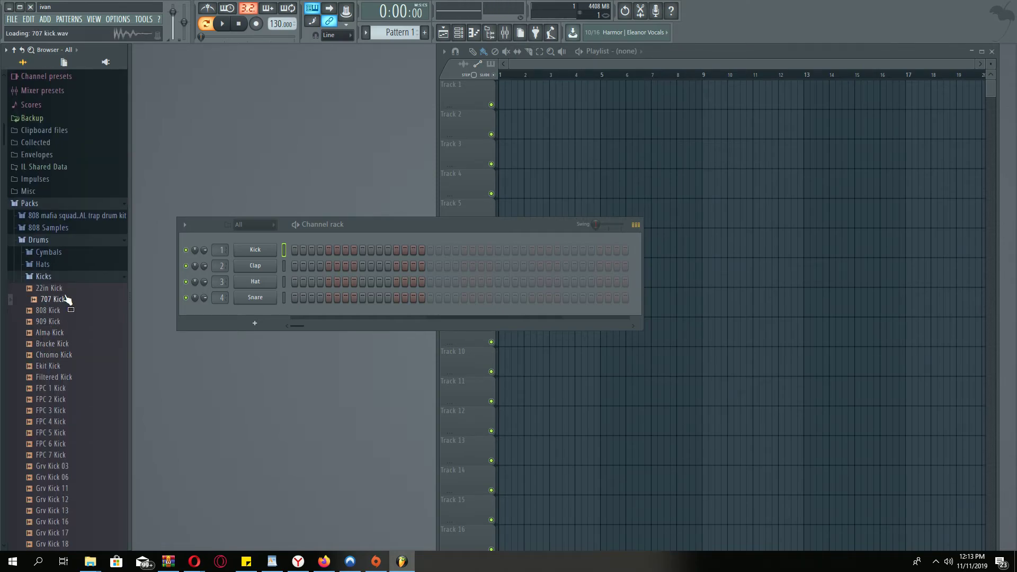
Replace the Kick channel's sample with DJ SPINZ 808 (THIS IS THE BEST ONE) from the 808 mafia squad pack
{"action": "mouse_move", "coordinate": [63, 305]}
{"action": "left_mouse_down"}
{"action": "mouse_move", "coordinate": [49, 218]}
{"action": "mouse_move", "coordinate": [50, 287]}
{"action": "mouse_move", "coordinate": [69, 323]}
{"action": "mouse_move", "coordinate": [60, 319]}
{"action": "left_mouse_up"}
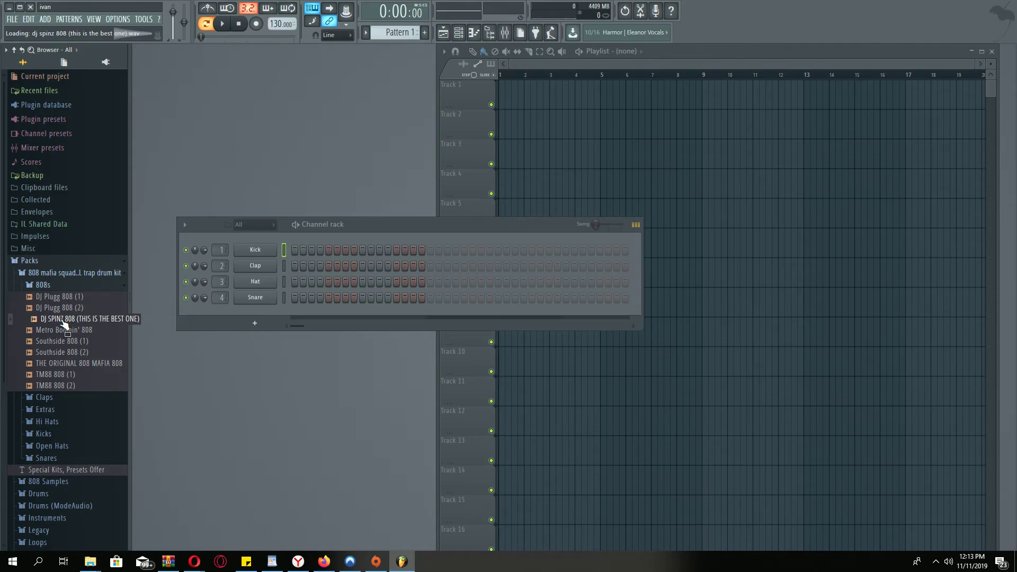
{"action": "left_click_drag", "start_coordinate": [62, 319], "coordinate": [255, 249]}
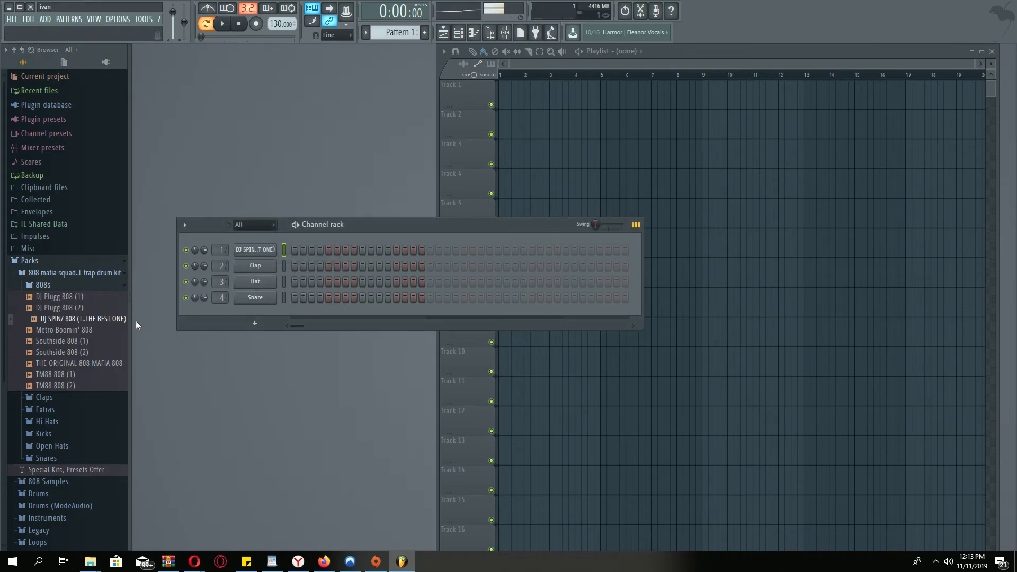
Add an FL Keys channel to the project and open its piano roll
{"action": "left_click", "coordinate": [45, 19]}
{"action": "mouse_move", "coordinate": [65, 29]}
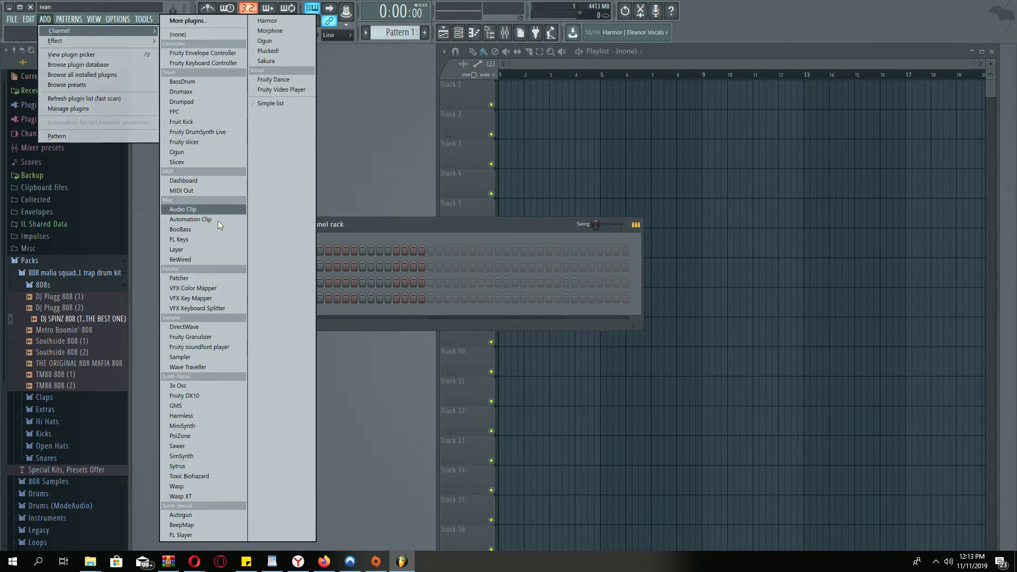
{"action": "left_click", "coordinate": [192, 243]}
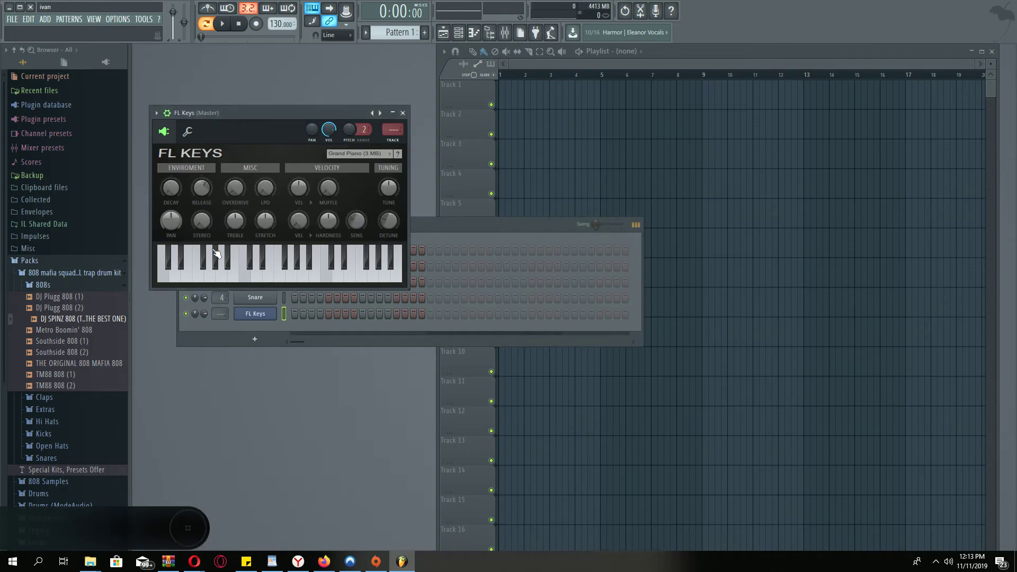
{"action": "left_click", "coordinate": [156, 113]}
{"action": "left_click", "coordinate": [174, 125]}
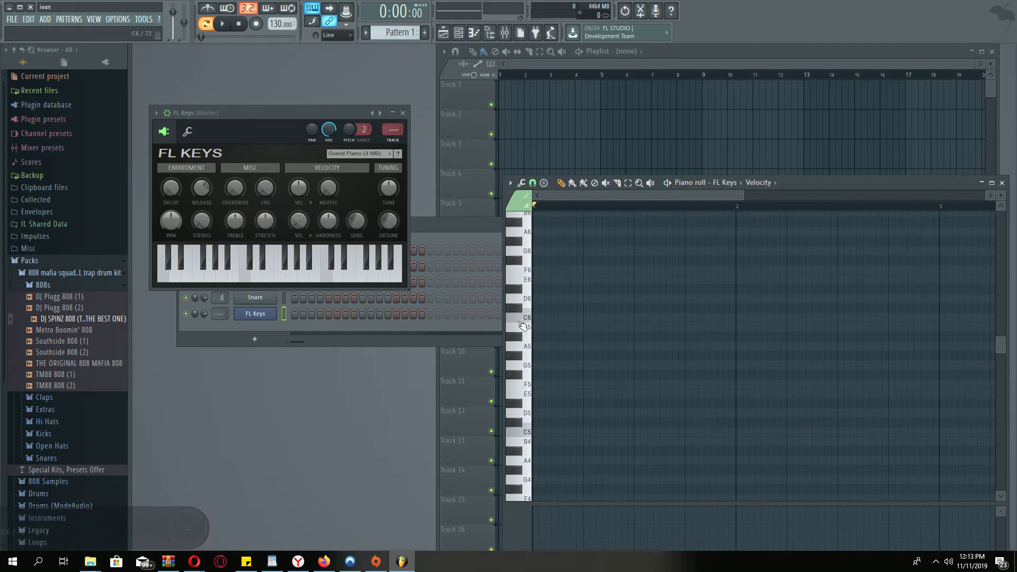
Draw a note at the start of bar 1, lengthen it to 0:07:16 and move it to G2 during playback
{"action": "left_click_drag", "start_coordinate": [396, 194], "coordinate": [396, 174]}
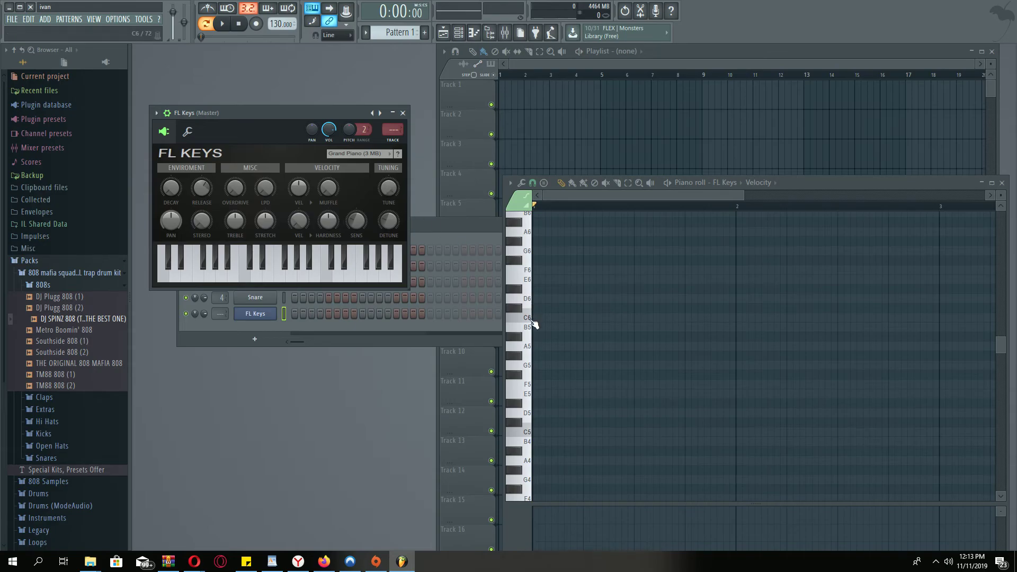
{"action": "scroll", "coordinate": [540, 344], "scroll_direction": "down", "scroll_amount": 5}
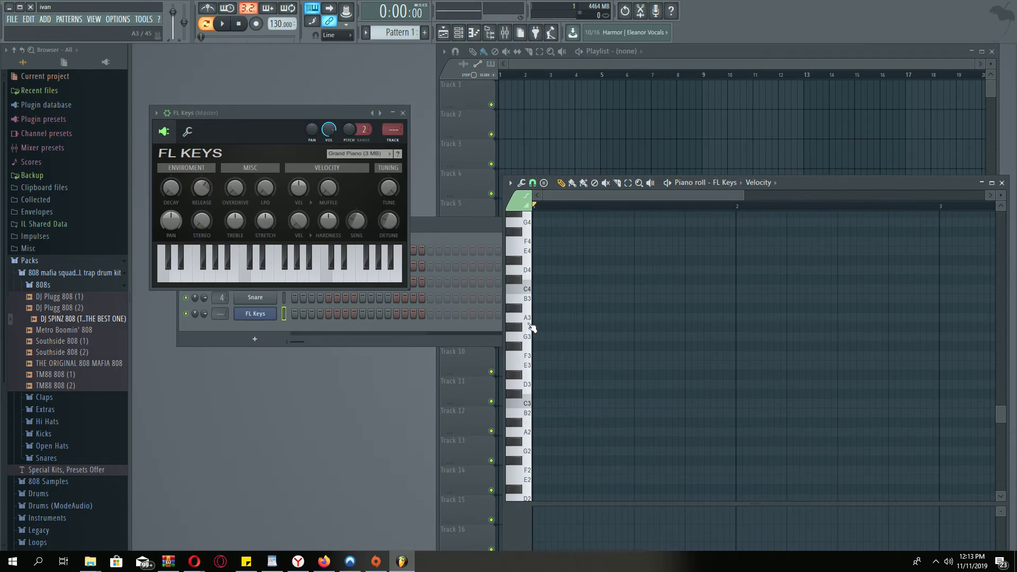
{"action": "left_click_drag", "start_coordinate": [530, 293], "coordinate": [465, 282]}
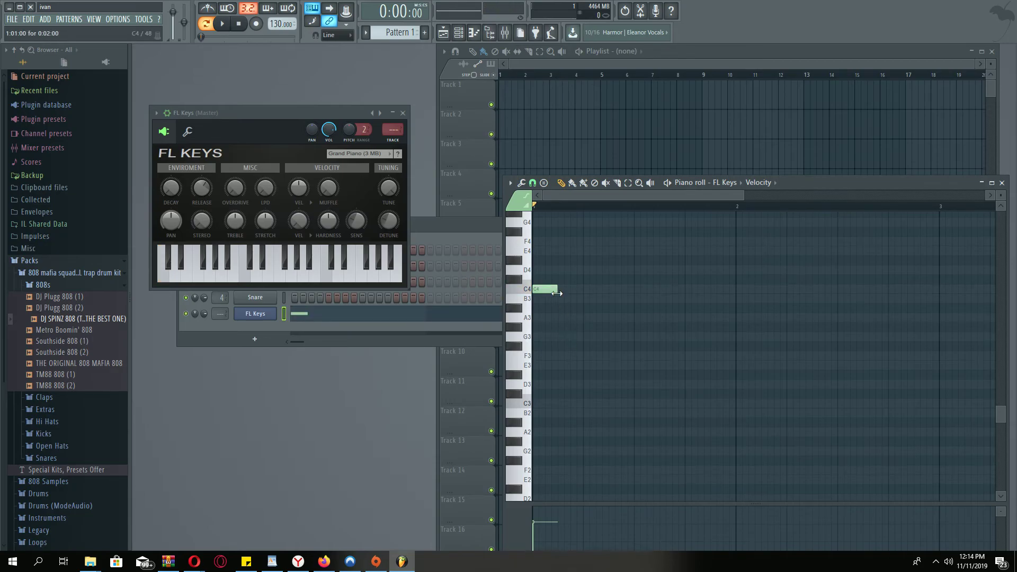
{"action": "left_click_drag", "start_coordinate": [556, 293], "coordinate": [626, 301]}
{"action": "left_click", "coordinate": [221, 27]}
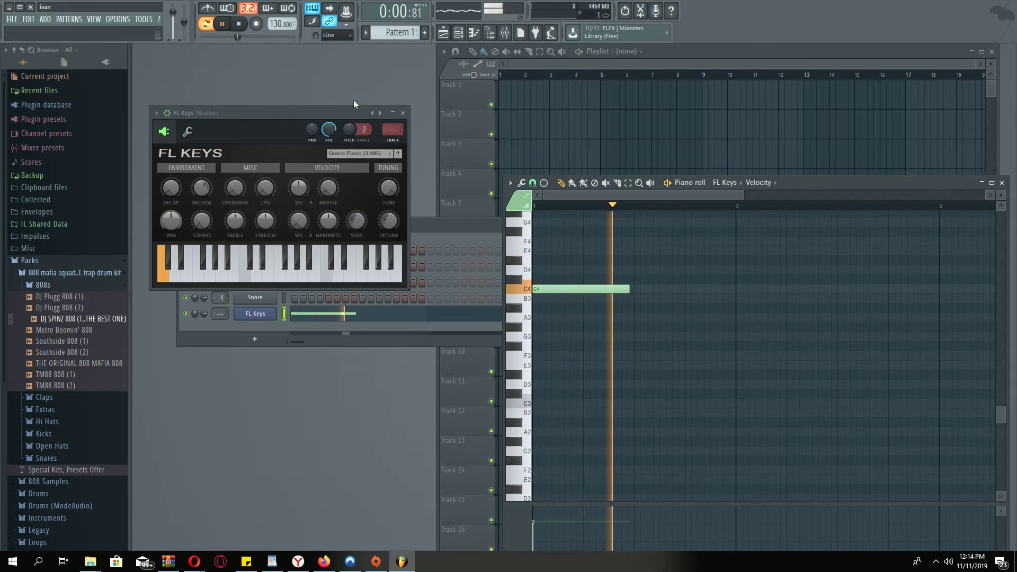
{"action": "left_click_drag", "start_coordinate": [586, 291], "coordinate": [563, 454]}
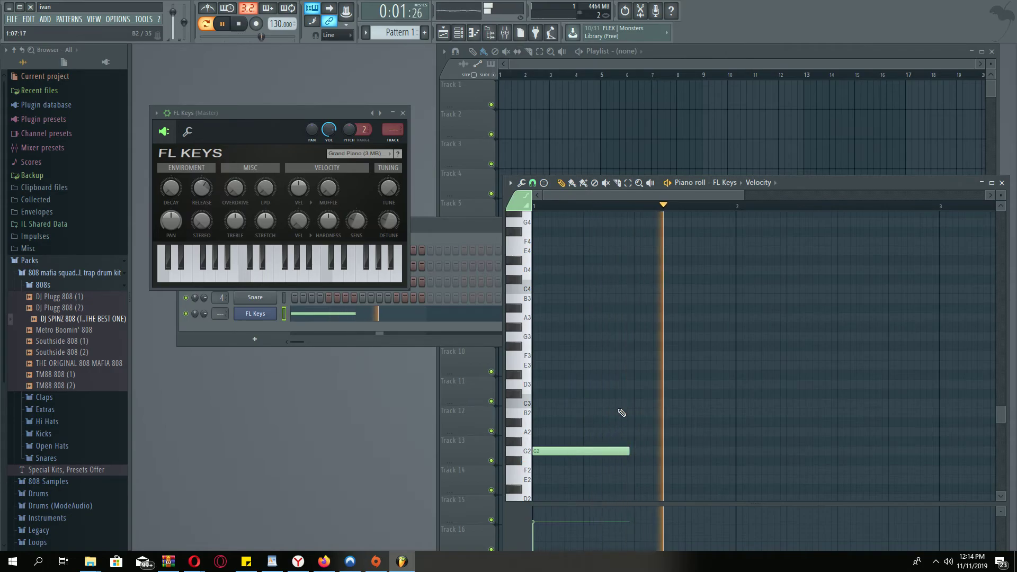
Add a D3 note of the same length at 1:09:00, stop playback and close the FL Keys plugin window
{"action": "left_click", "coordinate": [633, 385]}
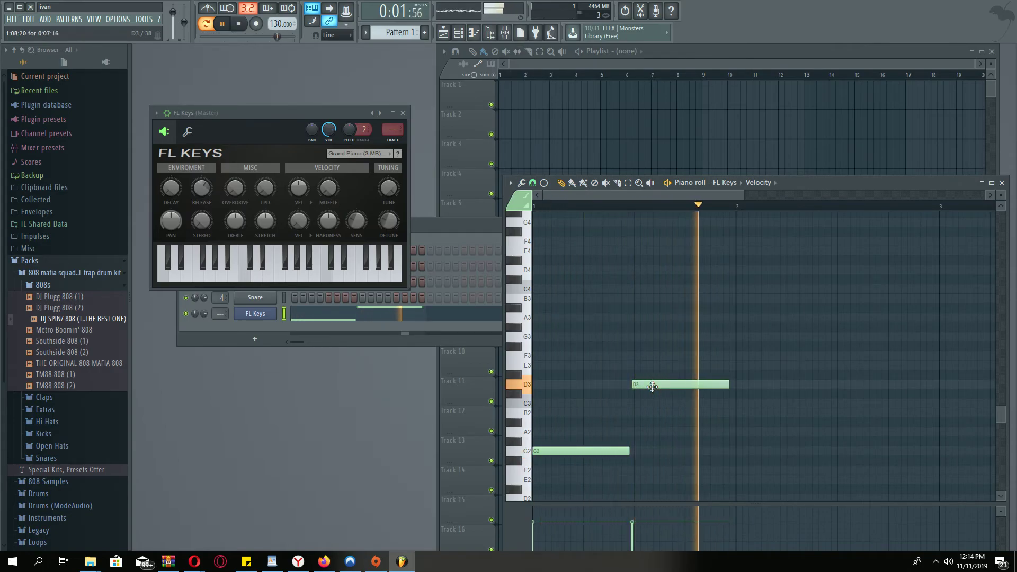
{"action": "left_click_drag", "start_coordinate": [652, 387], "coordinate": [656, 387]}
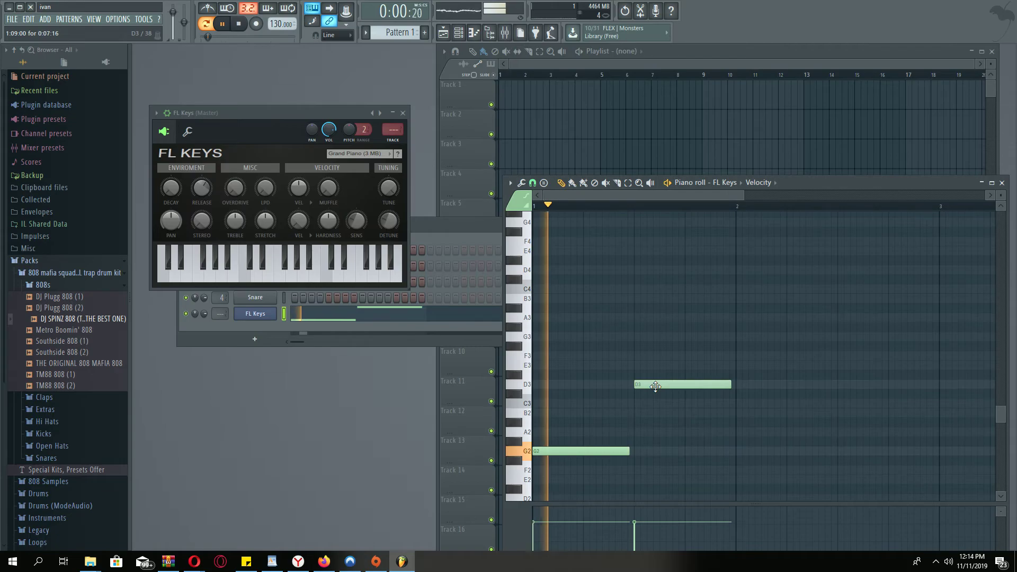
{"action": "left_click", "coordinate": [239, 25]}
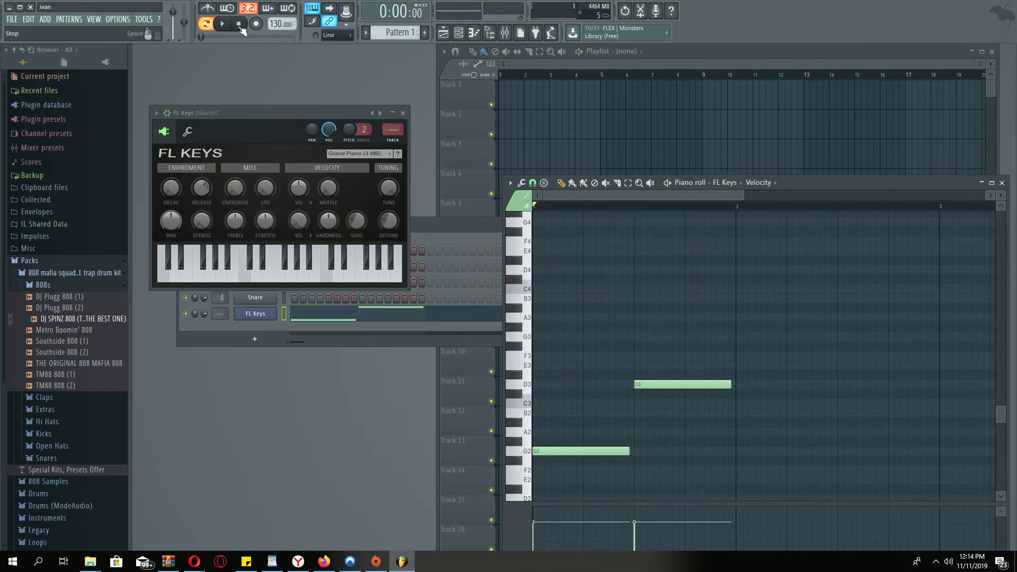
{"action": "left_click", "coordinate": [402, 113]}
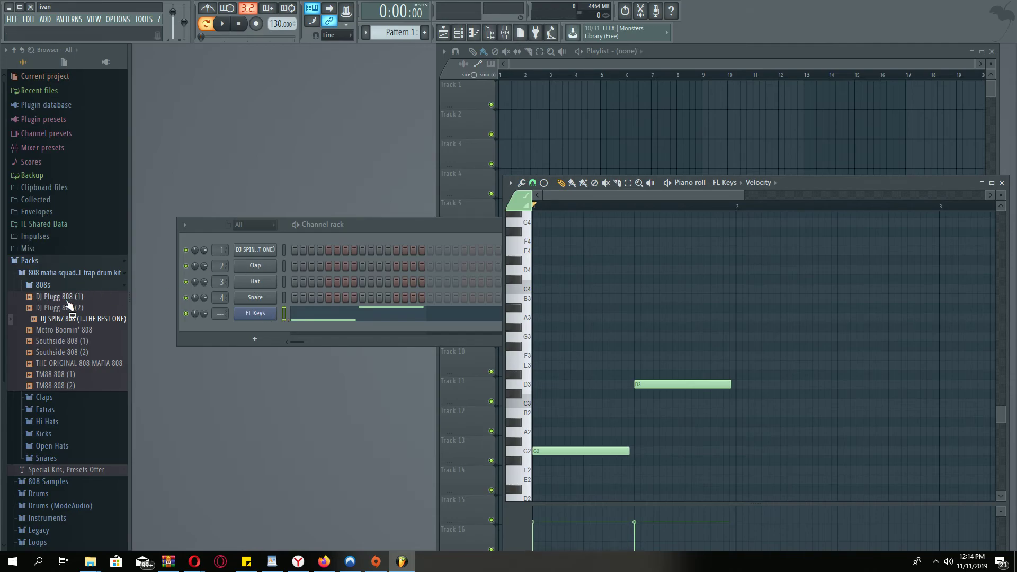
Preview THE ORIGINAL 808 MAFIA 808 sample and add the Ibanez bass from the Instruments pack as a new channel
{"action": "left_click", "coordinate": [51, 434]}
{"action": "mouse_move", "coordinate": [49, 359]}
{"action": "left_mouse_down"}
{"action": "mouse_move", "coordinate": [42, 287]}
{"action": "mouse_move", "coordinate": [62, 313]}
{"action": "mouse_move", "coordinate": [70, 390]}
{"action": "mouse_move", "coordinate": [52, 364]}
{"action": "left_mouse_up"}
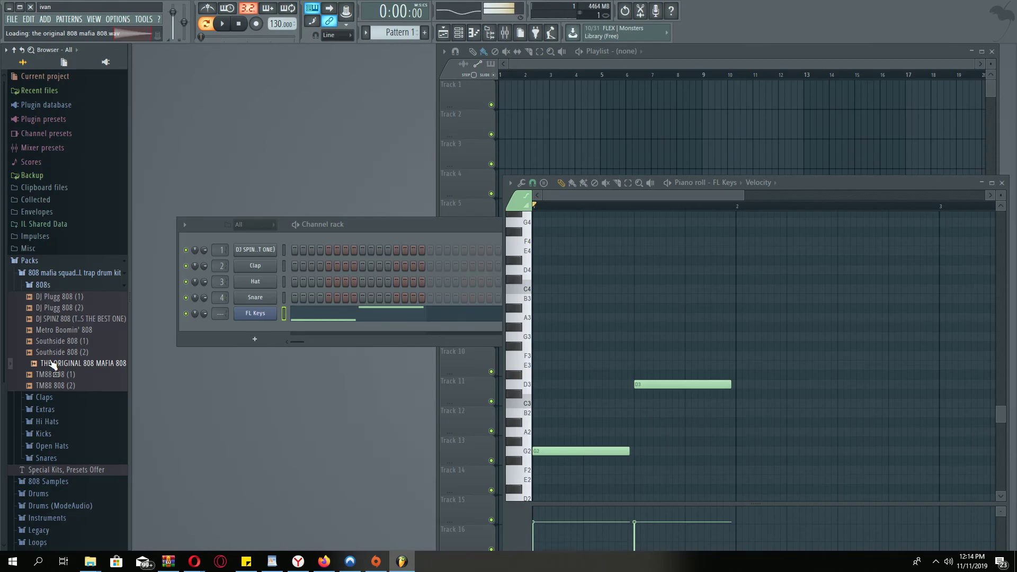
{"action": "scroll", "coordinate": [67, 372], "scroll_direction": "down", "scroll_amount": 2}
{"action": "scroll", "coordinate": [67, 372], "scroll_direction": "down", "scroll_amount": 2}
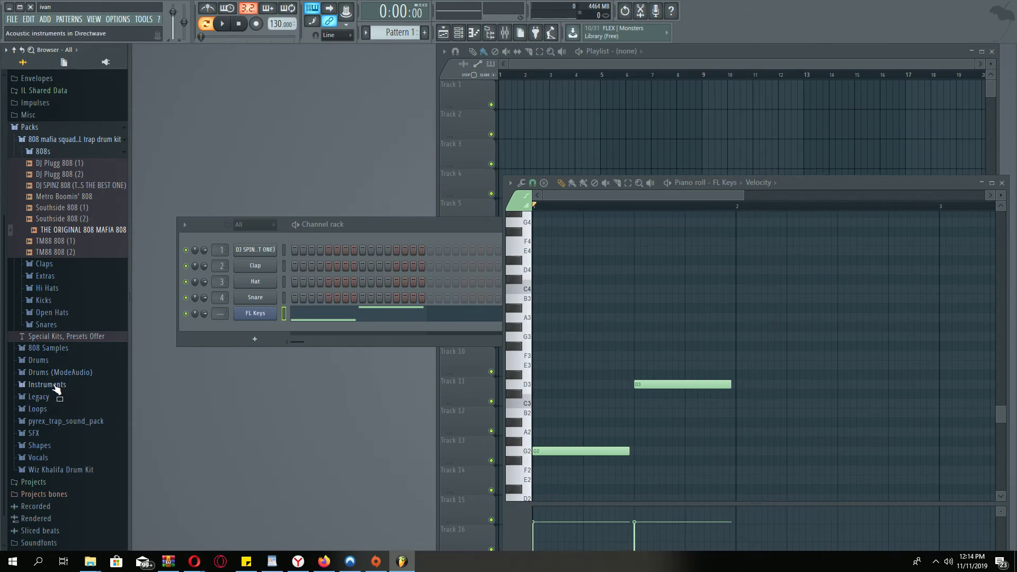
{"action": "left_click", "coordinate": [61, 385]}
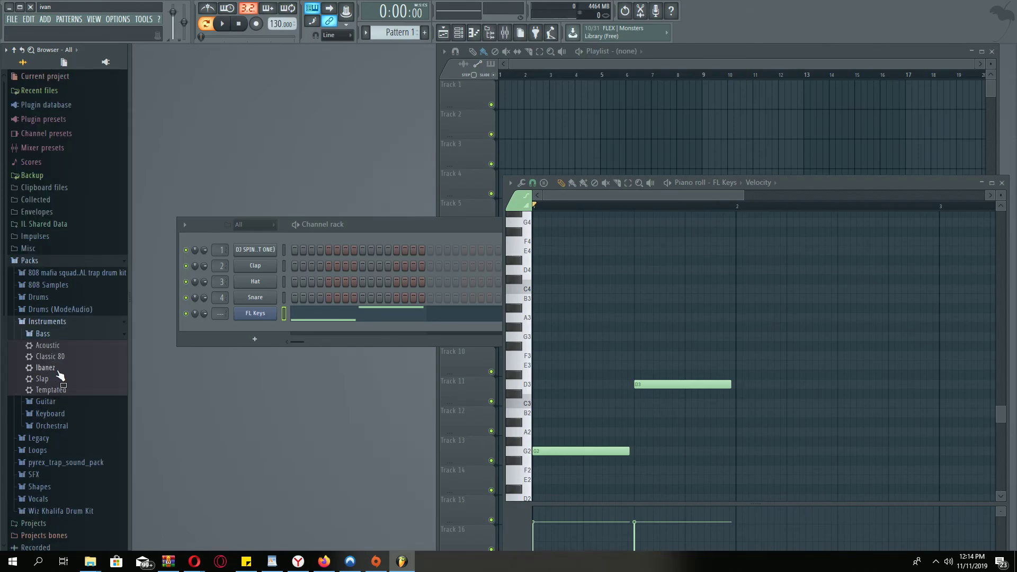
{"action": "left_click_drag", "start_coordinate": [50, 371], "coordinate": [245, 322]}
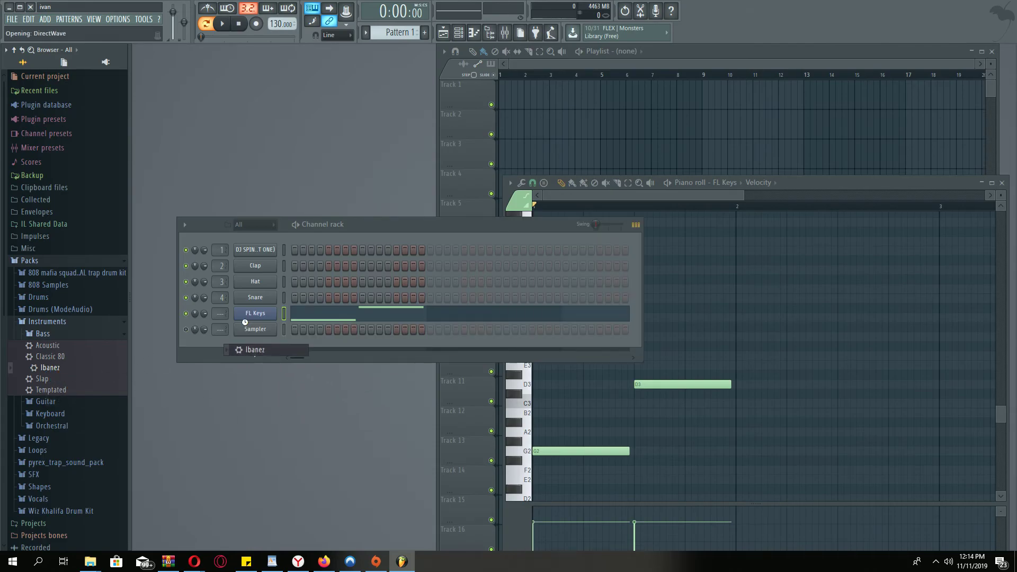
Clear space around the new Ibanez bass plugin window and open the piano roll of its channel
{"action": "left_click_drag", "start_coordinate": [237, 132], "coordinate": [358, 137]}
{"action": "left_click_drag", "start_coordinate": [473, 220], "coordinate": [418, 521]}
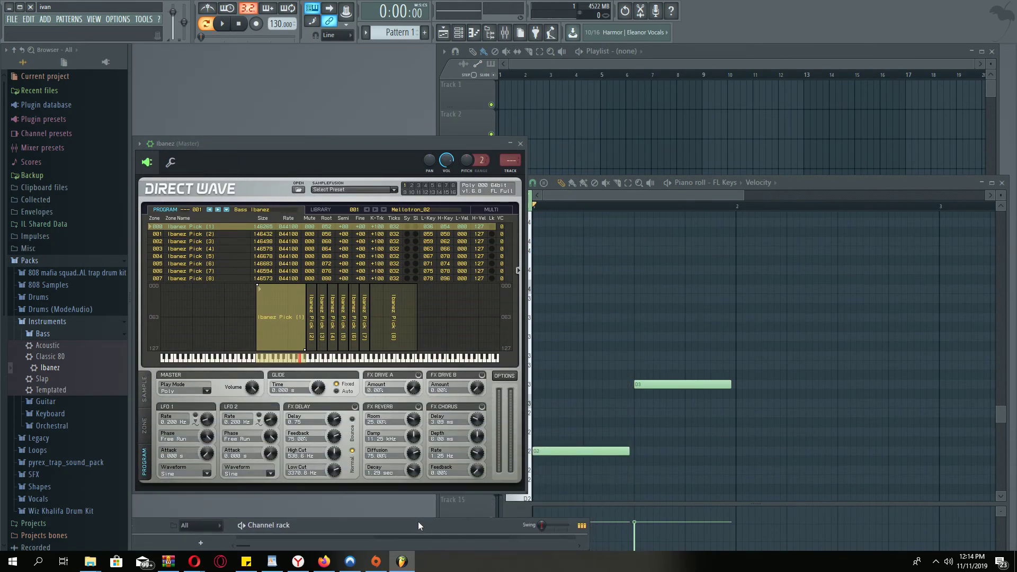
{"action": "left_click", "coordinate": [140, 144]}
{"action": "left_click", "coordinate": [155, 157]}
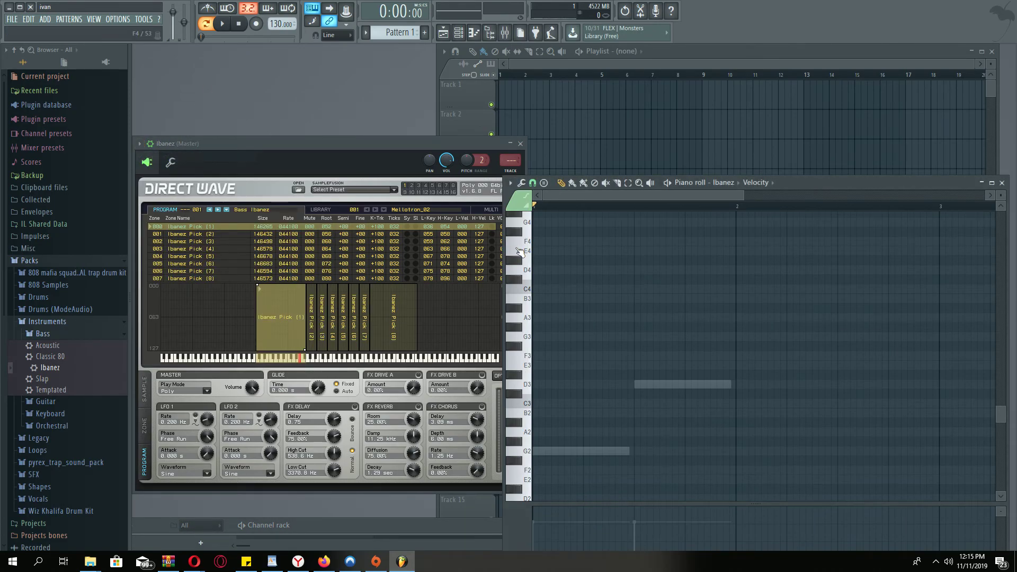
Audition C4 on the Ibanez bass and draw two consecutive C4 notes of length 0:07:16 in bar 1
{"action": "left_click", "coordinate": [527, 290]}
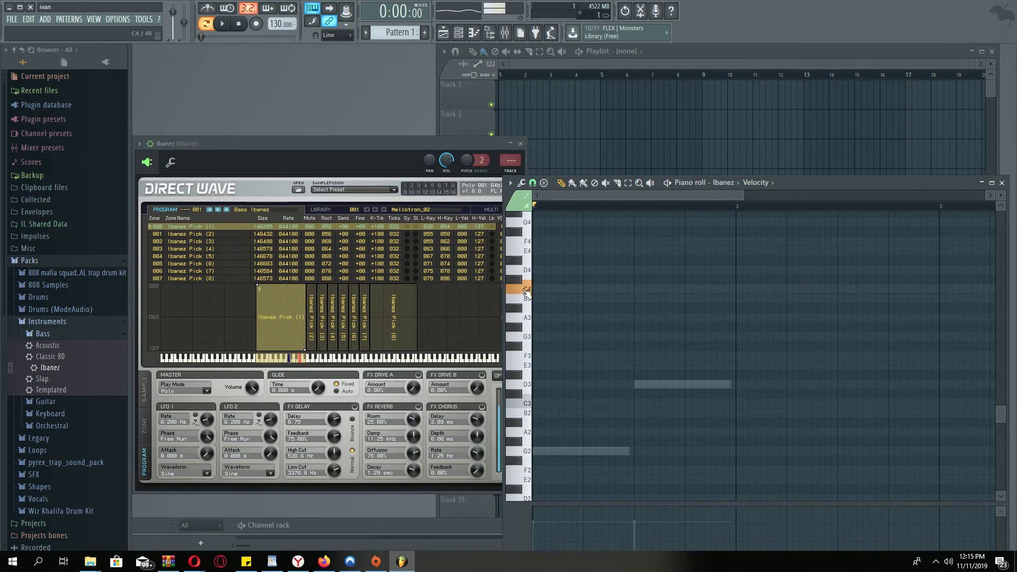
{"action": "left_click", "coordinate": [546, 290]}
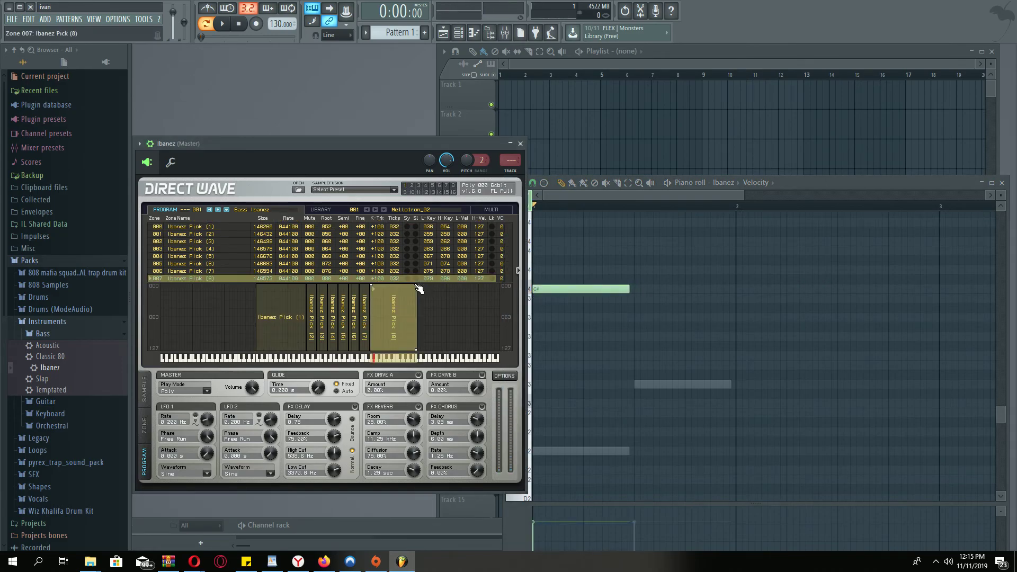
{"action": "left_click", "coordinate": [638, 290]}
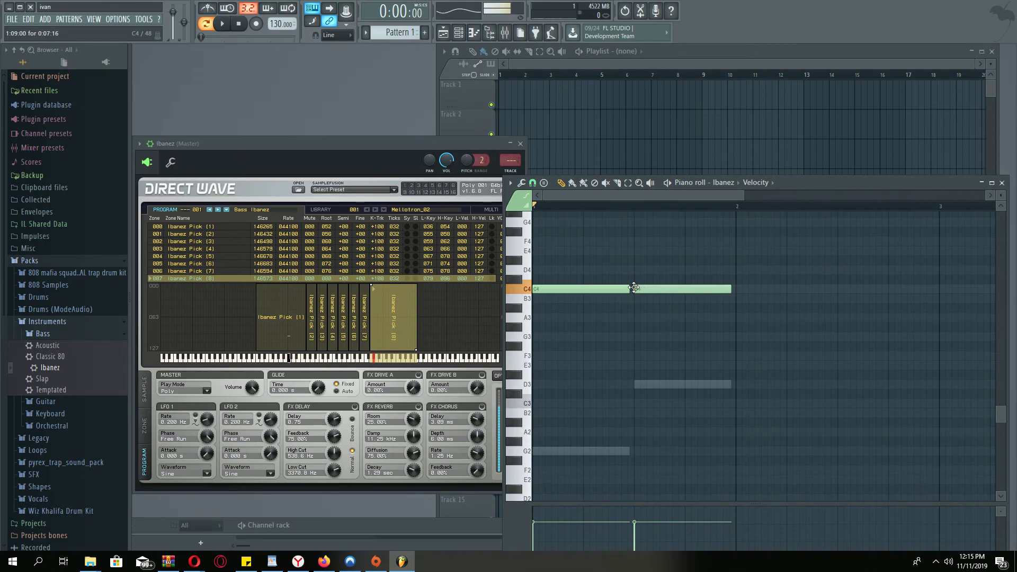
Switch to song mode, paint Pattern 1 on Track 1 across bars 1 to 5 and play the arrangement once before stopping
{"action": "left_click", "coordinate": [206, 26]}
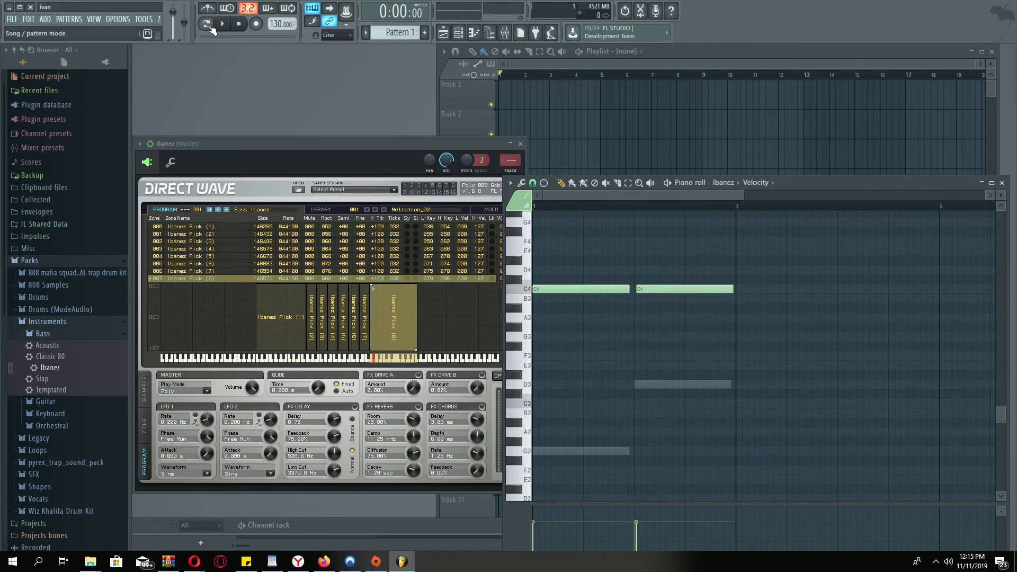
{"action": "left_click_drag", "start_coordinate": [611, 105], "coordinate": [305, 94]}
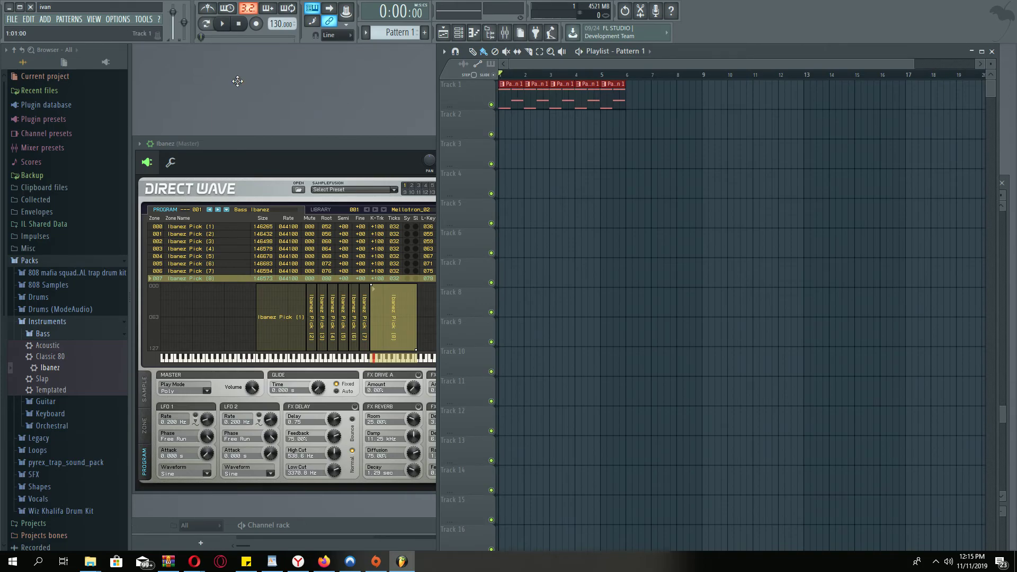
{"action": "left_click", "coordinate": [223, 25]}
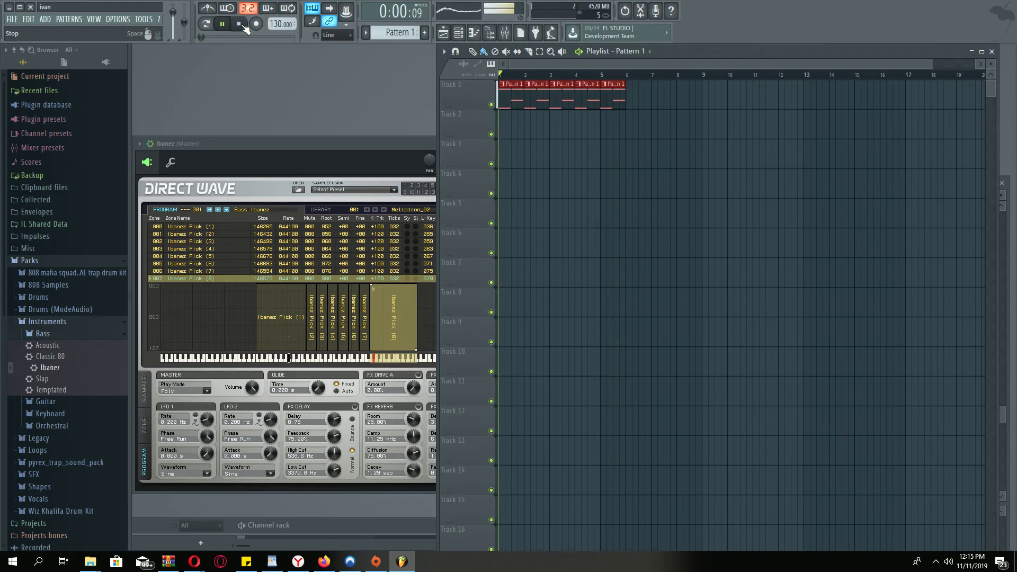
{"action": "left_click", "coordinate": [238, 26]}
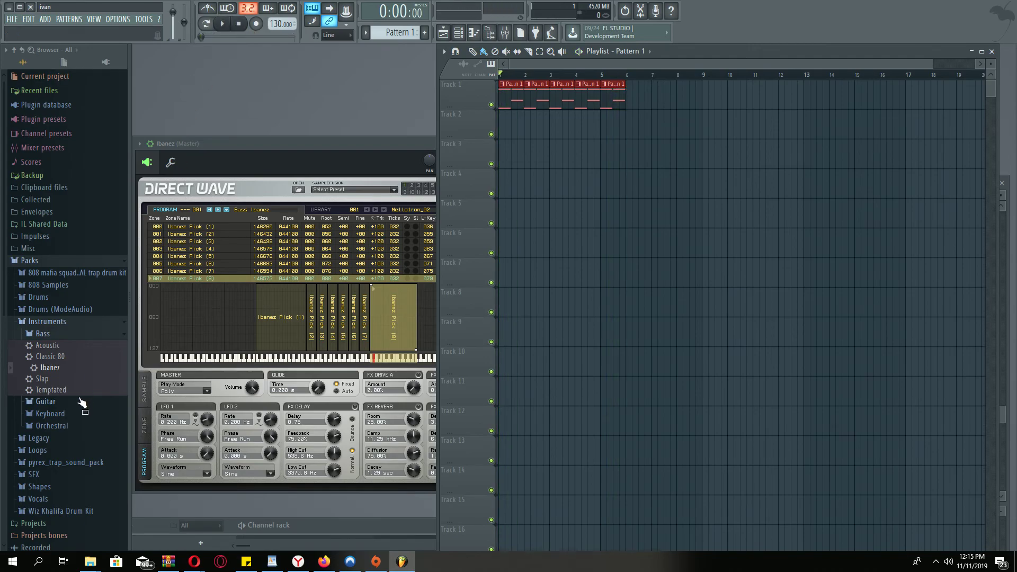
Expand the Guitar folder of the Instruments pack and close the Ibanez plugin window
{"action": "left_click", "coordinate": [62, 401]}
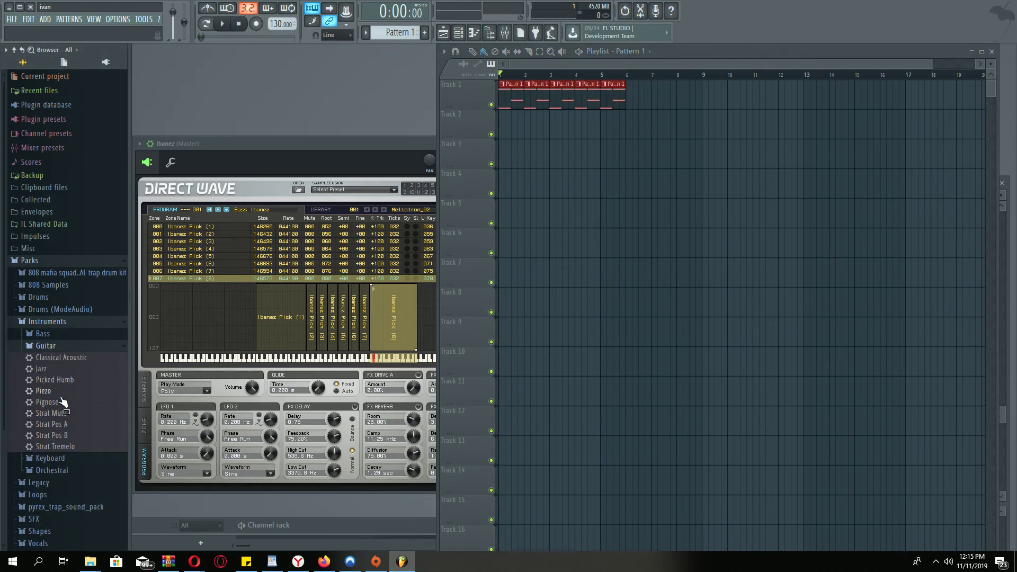
{"action": "left_click_drag", "start_coordinate": [267, 174], "coordinate": [260, 348]}
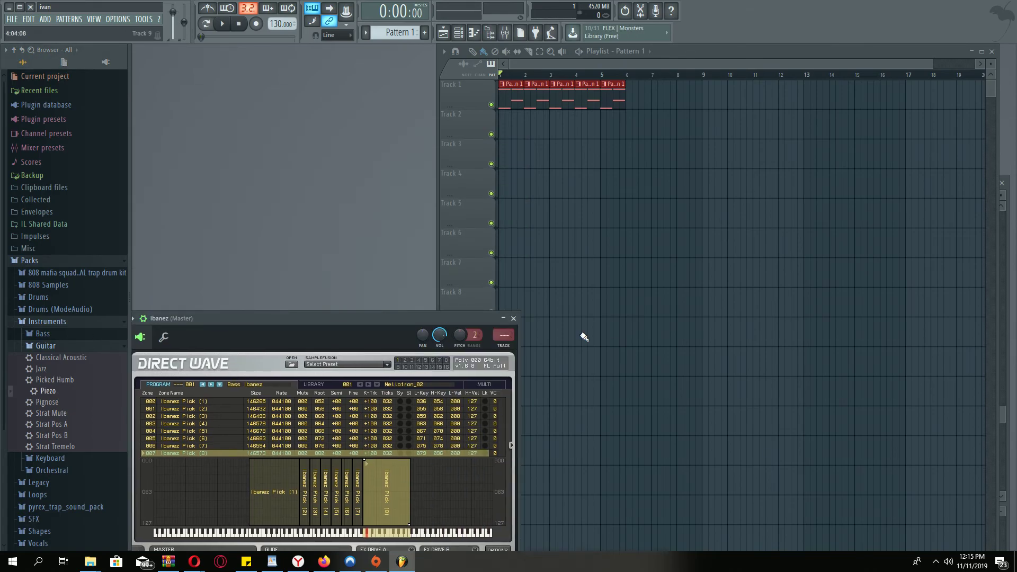
{"action": "left_click", "coordinate": [513, 319]}
Reposition the channel rack so that all of its channels are in view
{"action": "left_click_drag", "start_coordinate": [293, 519], "coordinate": [313, 463]}
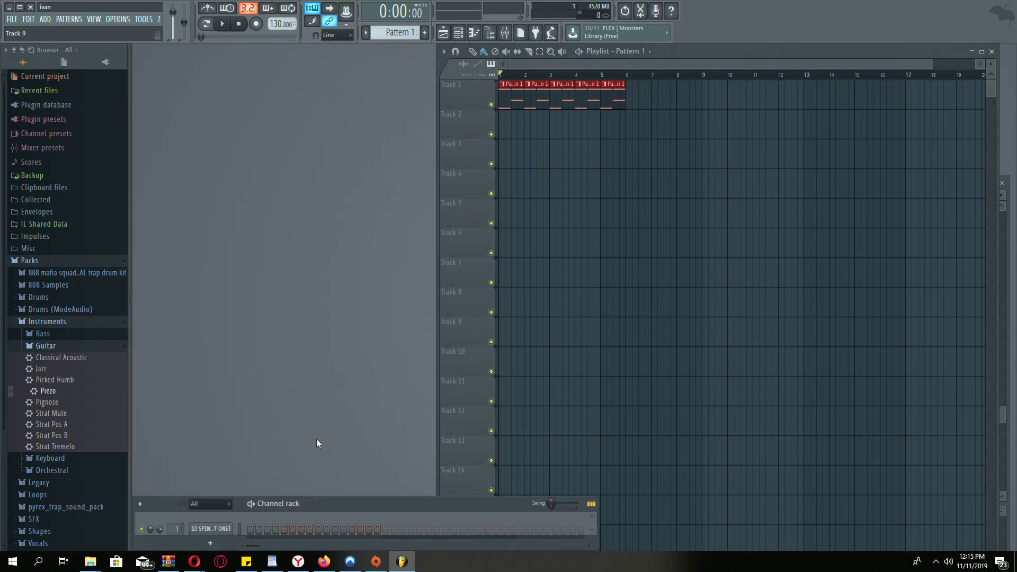
{"action": "left_click_drag", "start_coordinate": [368, 499], "coordinate": [373, 292]}
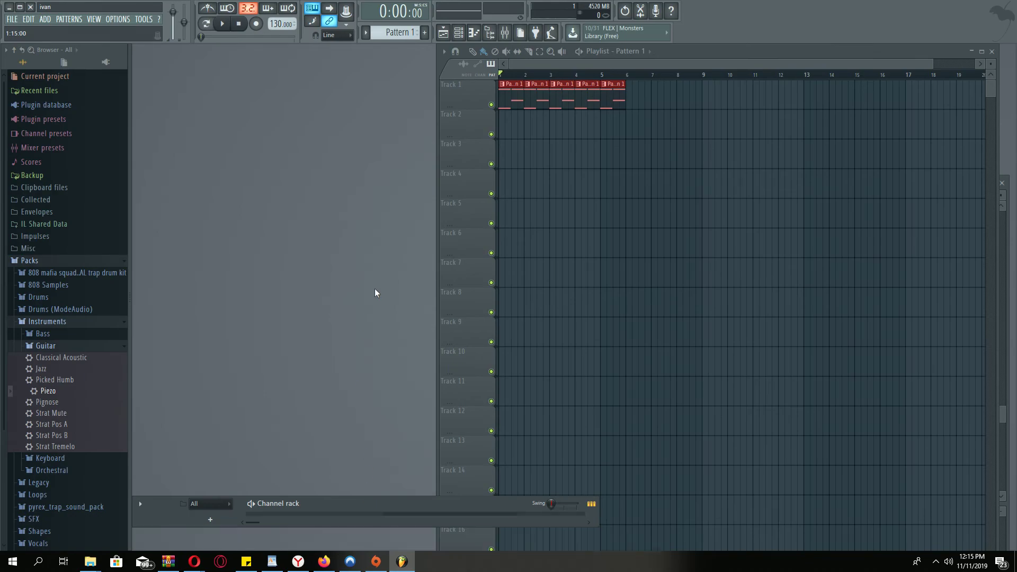
{"action": "left_click_drag", "start_coordinate": [396, 502], "coordinate": [392, 496]}
{"action": "left_click_drag", "start_coordinate": [441, 465], "coordinate": [442, 339]}
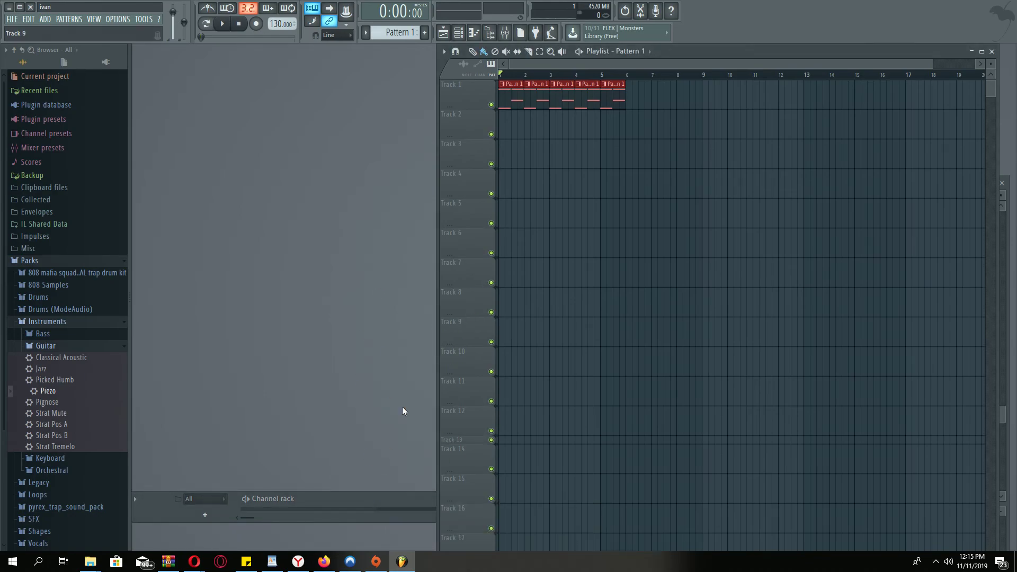
{"action": "left_click", "coordinate": [340, 492]}
{"action": "left_click", "coordinate": [457, 34]}
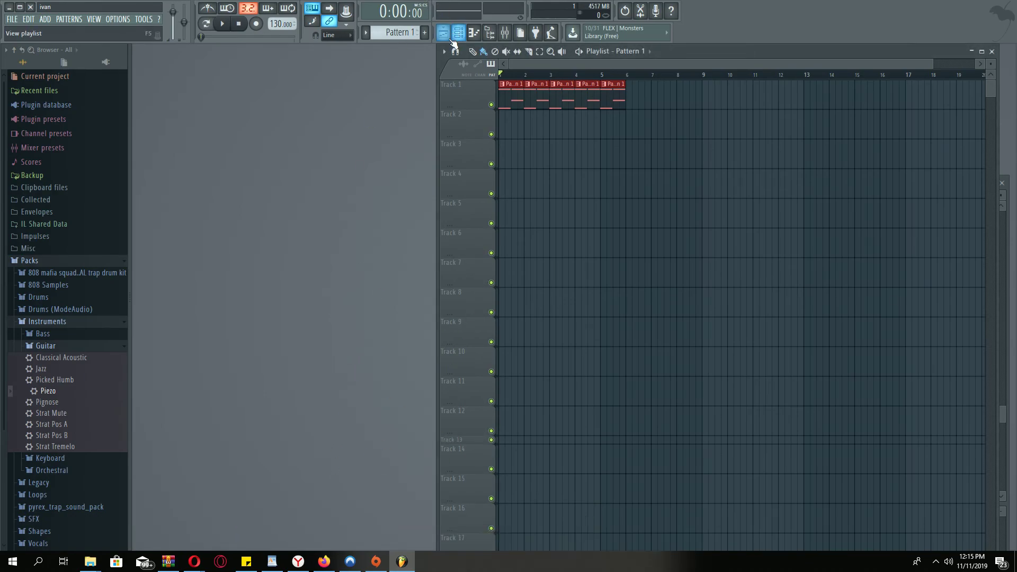
{"action": "left_click", "coordinate": [457, 34]}
{"action": "left_click_drag", "start_coordinate": [336, 494], "coordinate": [335, 410]}
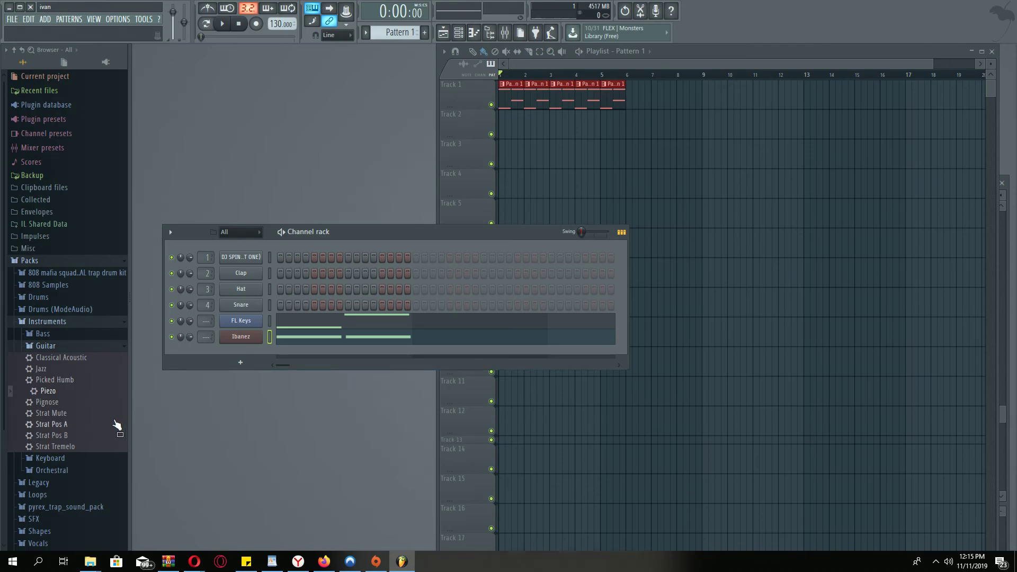
Add the Piezo guitar as a new channel and draw a C5 note at the start of bar 1 in its piano roll
{"action": "left_click_drag", "start_coordinate": [236, 350], "coordinate": [227, 348]}
{"action": "left_click", "coordinate": [185, 140]}
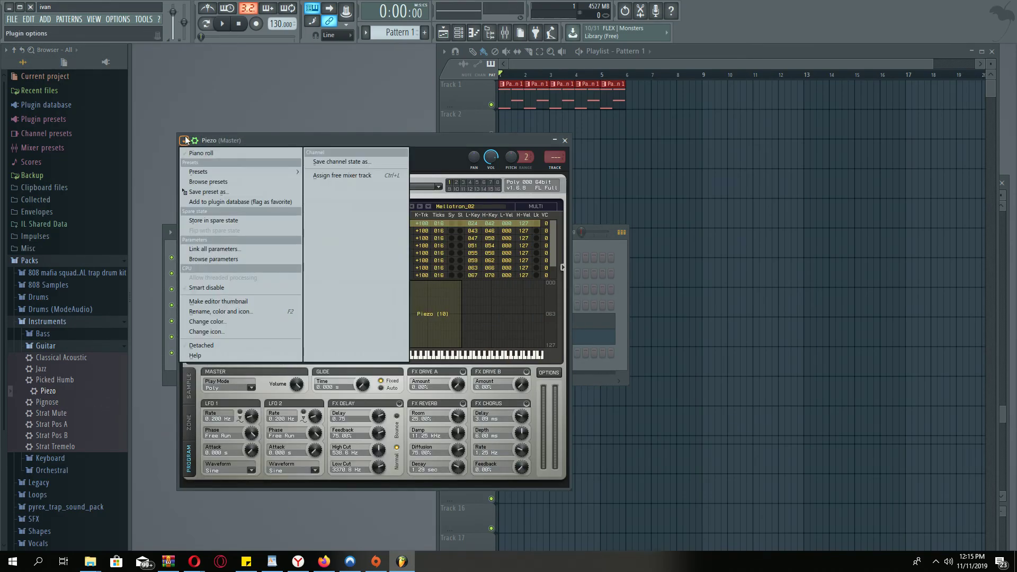
{"action": "left_click", "coordinate": [198, 153]}
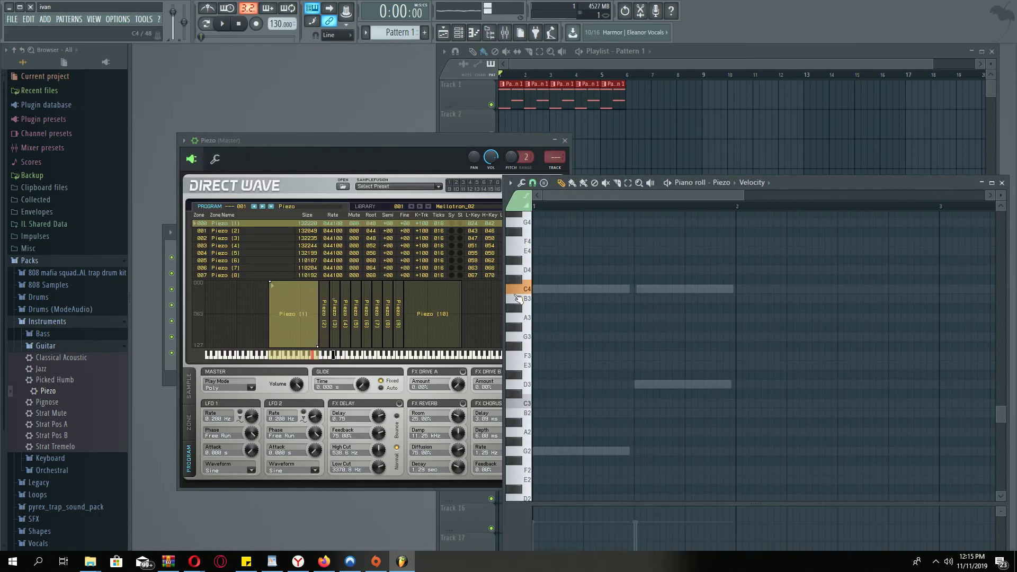
{"action": "scroll", "coordinate": [558, 276], "scroll_direction": "up", "scroll_amount": 4}
{"action": "left_click", "coordinate": [556, 289]}
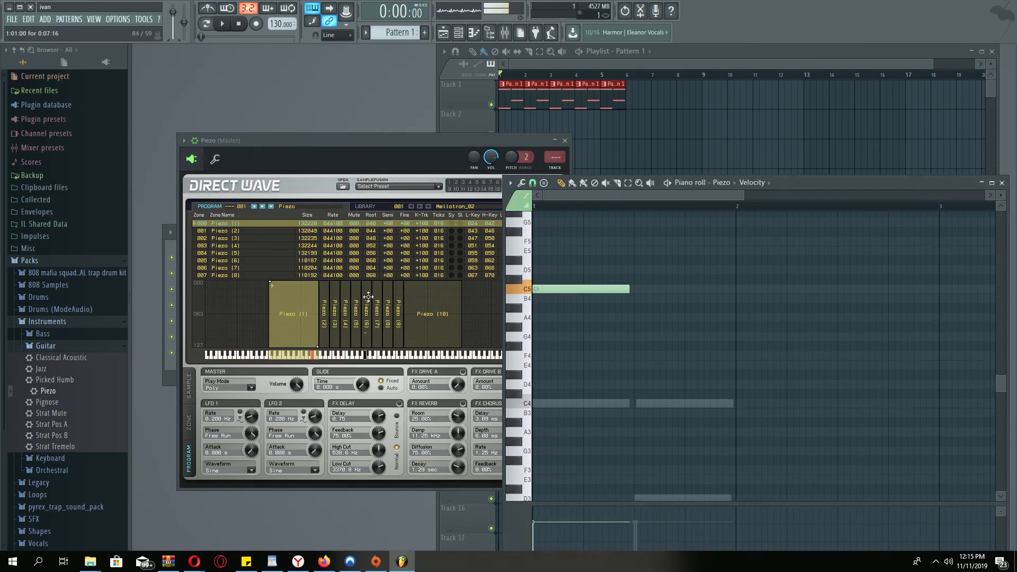
Switch to Pattern 2 and draw a Piezo C5 note at the start of bar 1, followed by a D5 note of equal length
{"action": "left_click_drag", "start_coordinate": [379, 36], "coordinate": [378, 31]}
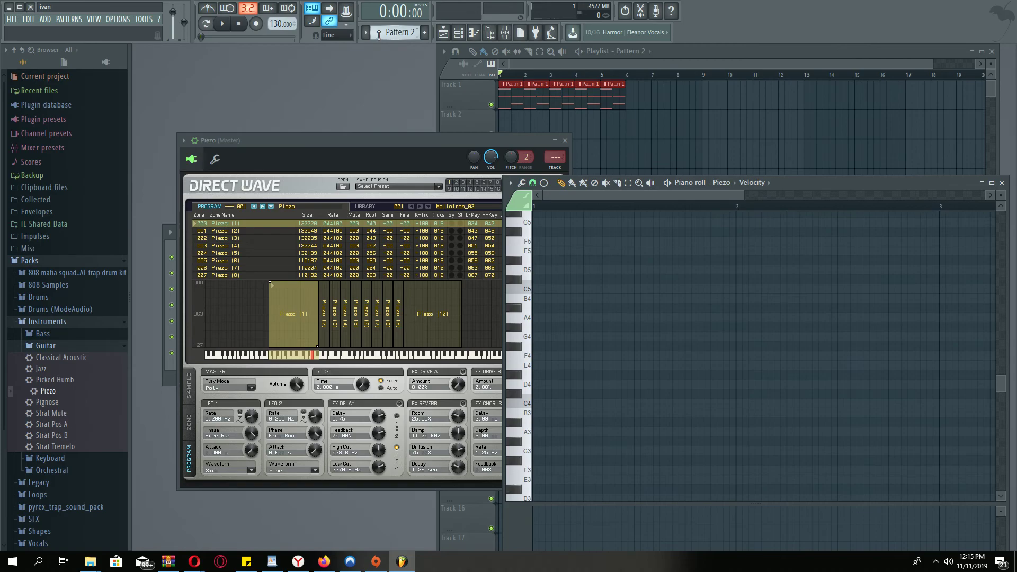
{"action": "left_click", "coordinate": [558, 297]}
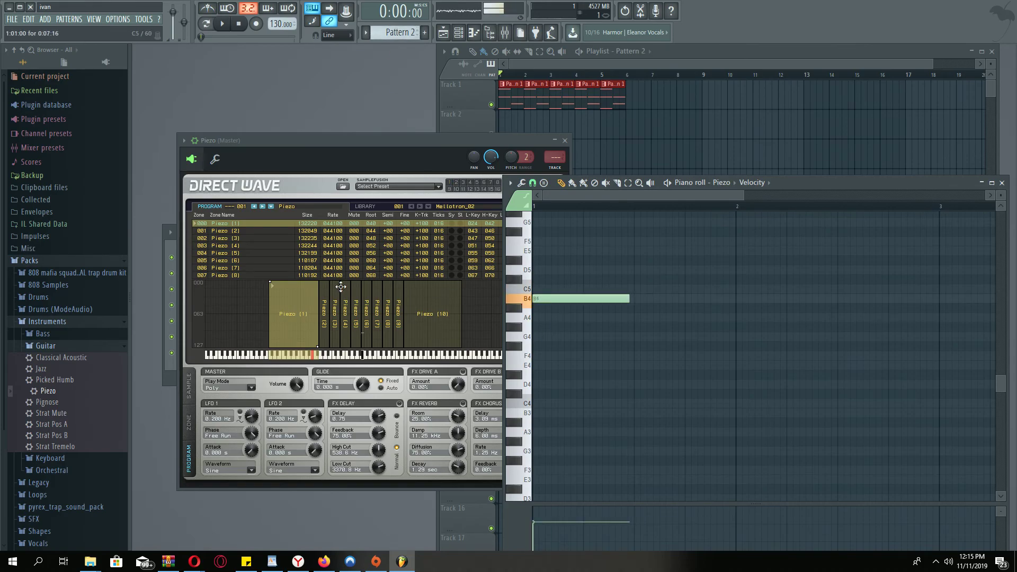
{"action": "key", "text": "shift+Up"}
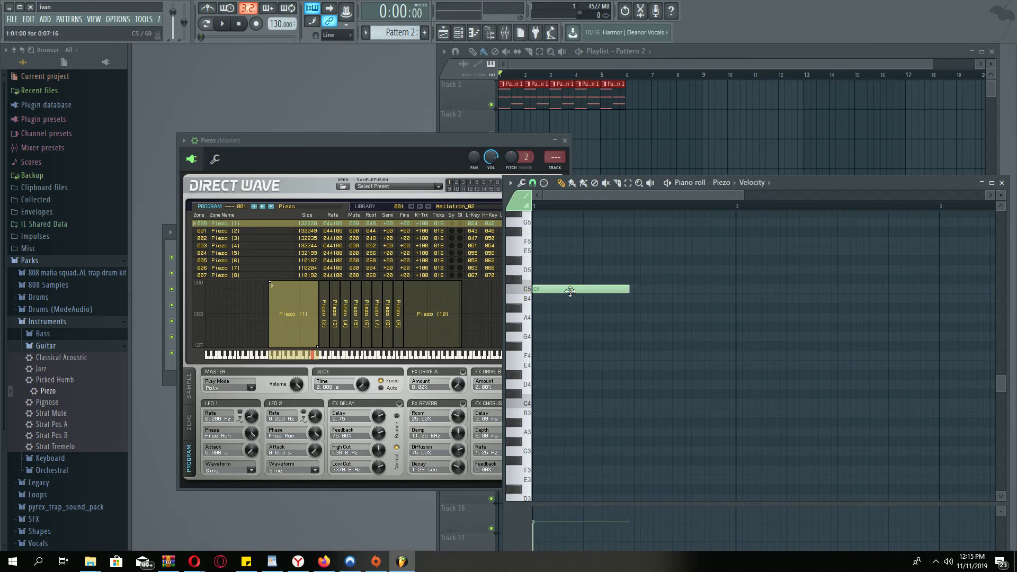
{"action": "left_click", "coordinate": [640, 272]}
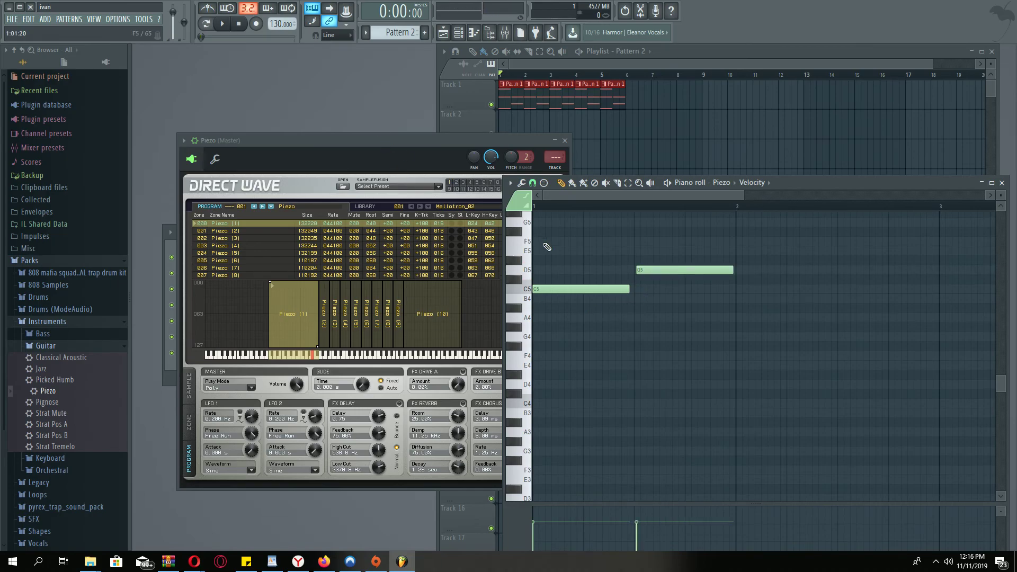
Start playback, shorten the D5 note to 0:03:16 and add a C5 note of that length at 1:13:04
{"action": "left_click", "coordinate": [221, 30]}
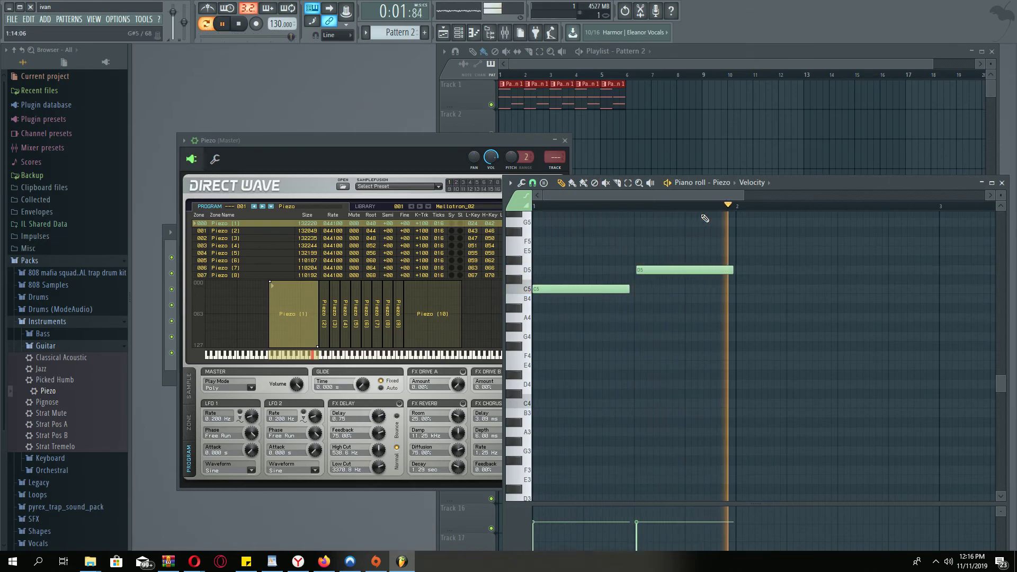
{"action": "left_click_drag", "start_coordinate": [732, 270], "coordinate": [681, 269]}
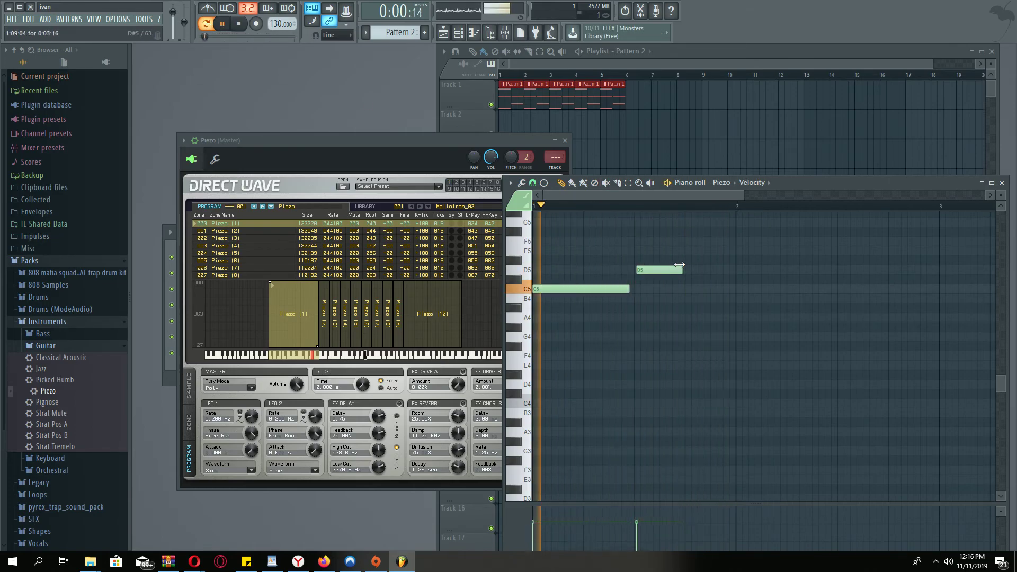
{"action": "left_click", "coordinate": [695, 290]}
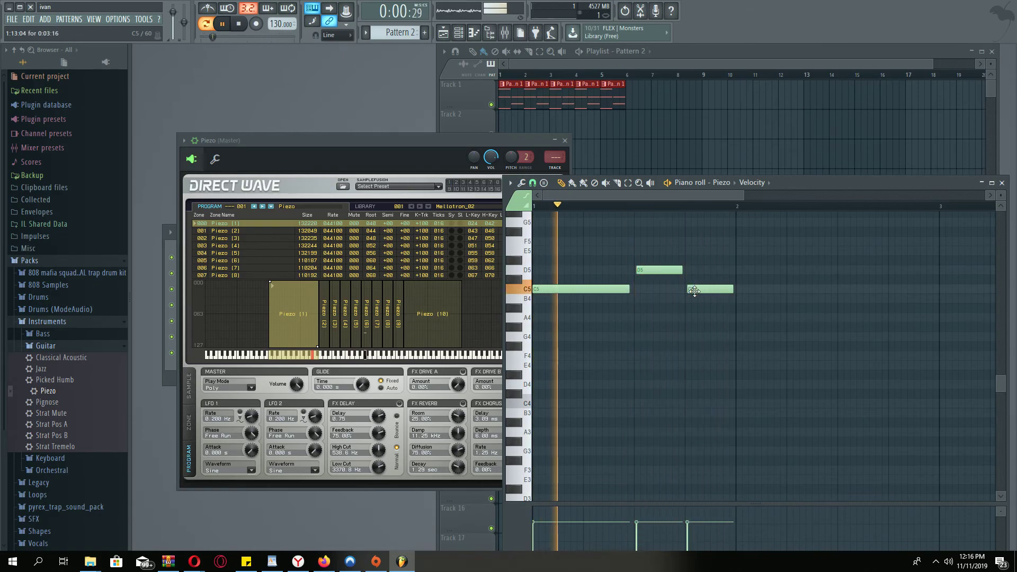
Add short A4 and G#4 notes of length 0:02:00 and move the A4 note to A#4 at 1:11:00
{"action": "left_click", "coordinate": [705, 319]}
{"action": "left_click_drag", "start_coordinate": [705, 318], "coordinate": [709, 327]}
{"action": "left_click", "coordinate": [714, 328]}
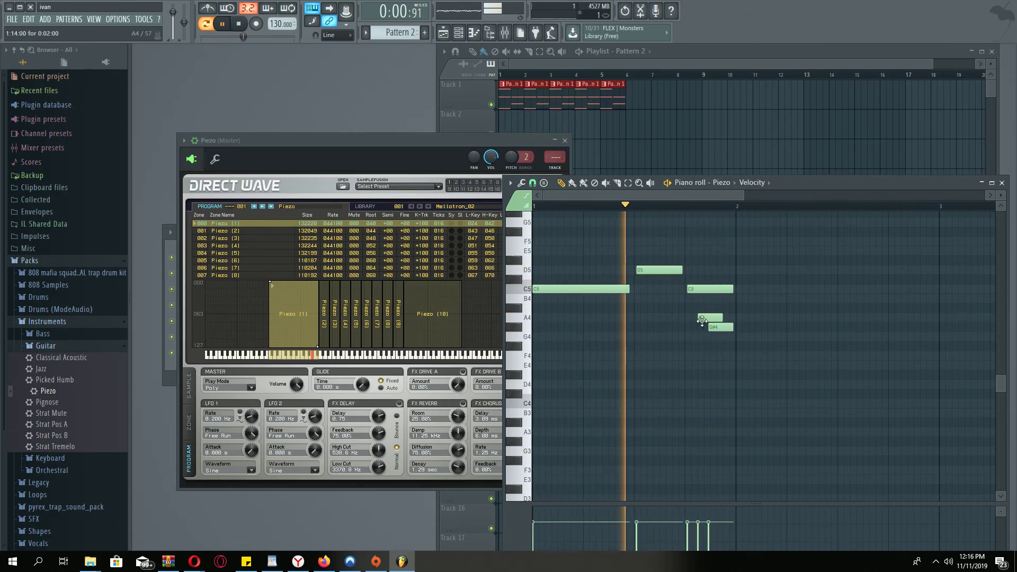
{"action": "left_click_drag", "start_coordinate": [701, 320], "coordinate": [662, 313]}
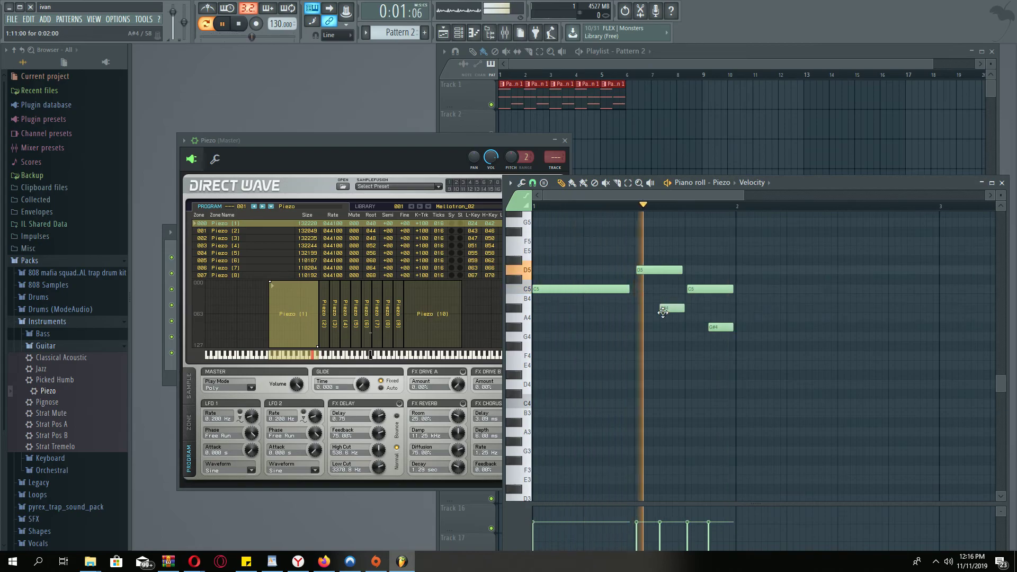
Replace the long D5, second C5 and G#4 notes with two D5 notes of length 0:02:00 at 1:13:00 and 1:15:00
{"action": "right_click", "coordinate": [665, 270]}
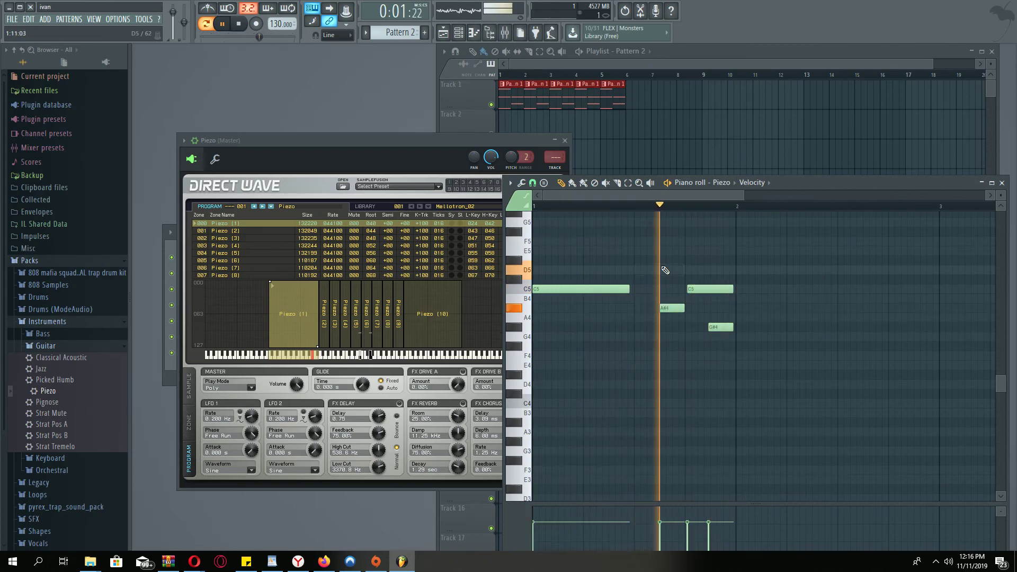
{"action": "right_click", "coordinate": [714, 288]}
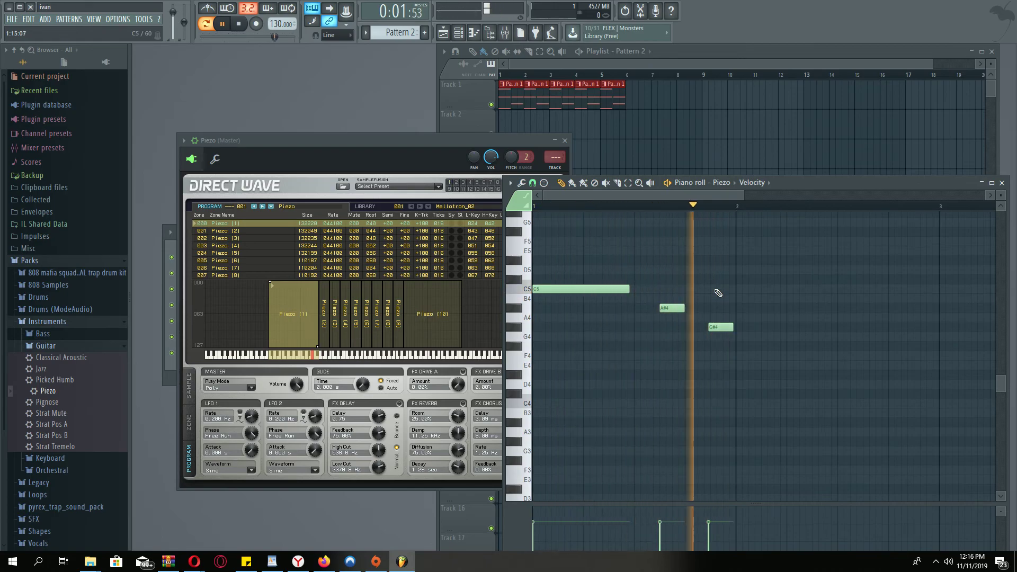
{"action": "left_click", "coordinate": [699, 271]}
{"action": "left_click_drag", "start_coordinate": [698, 269], "coordinate": [735, 269]}
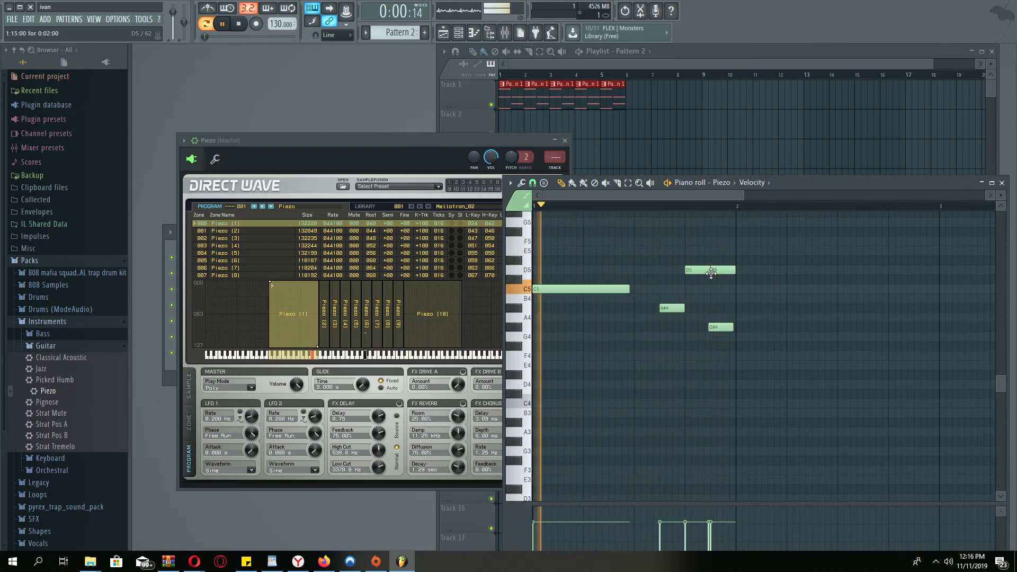
{"action": "right_click", "coordinate": [721, 327]}
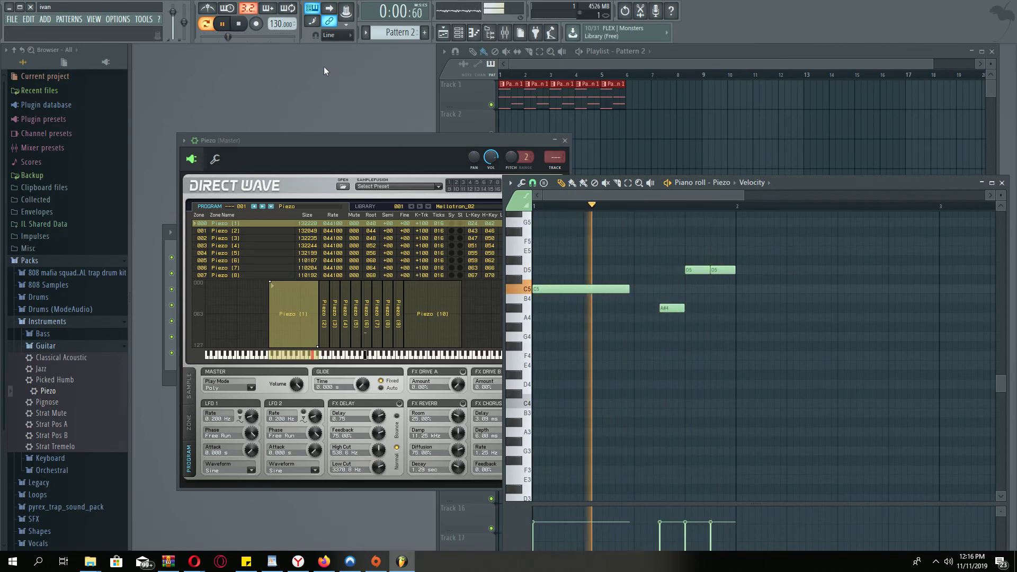
Stop the pattern playback and paint Pattern 2 on Track 2 of the playlist across bars 6 to 15
{"action": "left_click", "coordinate": [239, 23]}
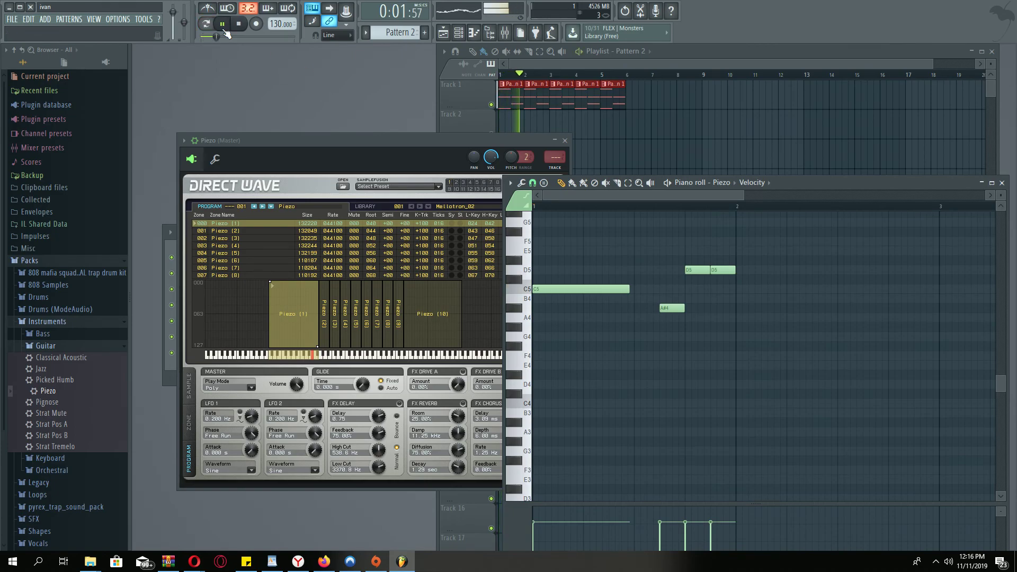
{"action": "left_click", "coordinate": [630, 130]}
{"action": "left_click_drag", "start_coordinate": [652, 138], "coordinate": [858, 154]}
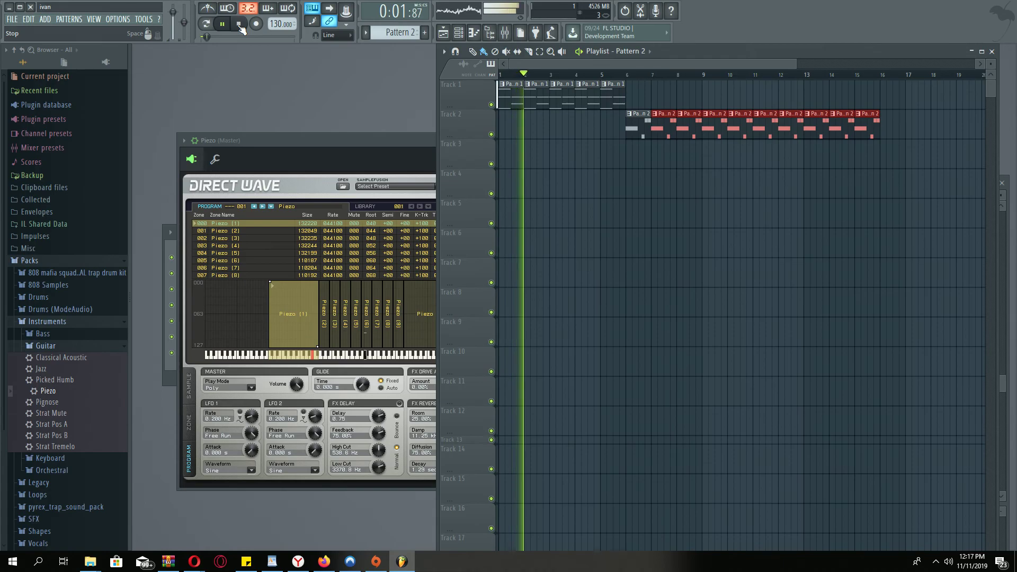
Find and preview snare (37) in the 808 Samples pack, and move the Piezo window off the channel rack
{"action": "left_click", "coordinate": [53, 285]}
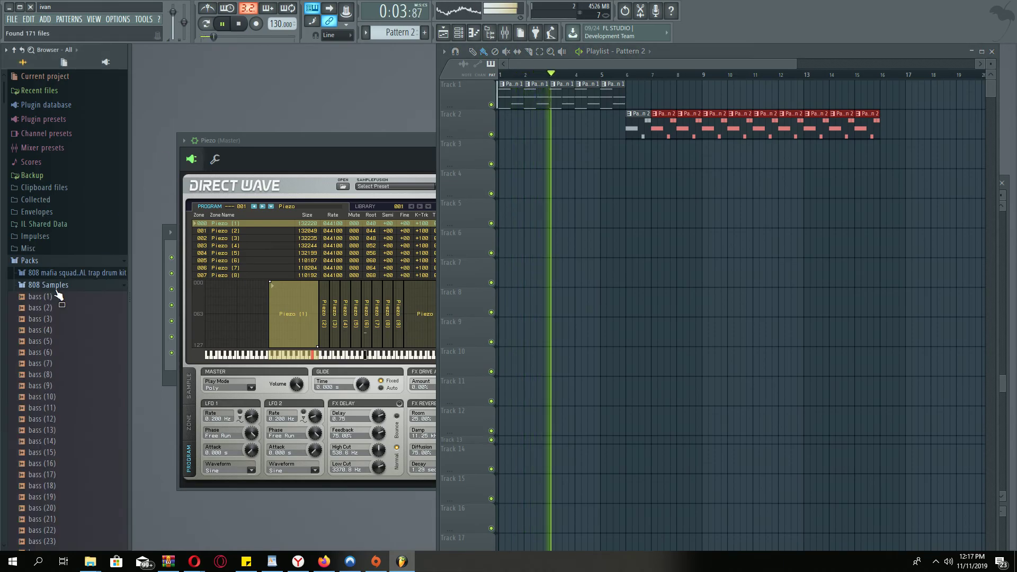
{"action": "scroll", "coordinate": [56, 302], "scroll_direction": "down", "scroll_amount": 12}
{"action": "scroll", "coordinate": [53, 301], "scroll_direction": "down", "scroll_amount": 20}
{"action": "left_click", "coordinate": [53, 298]}
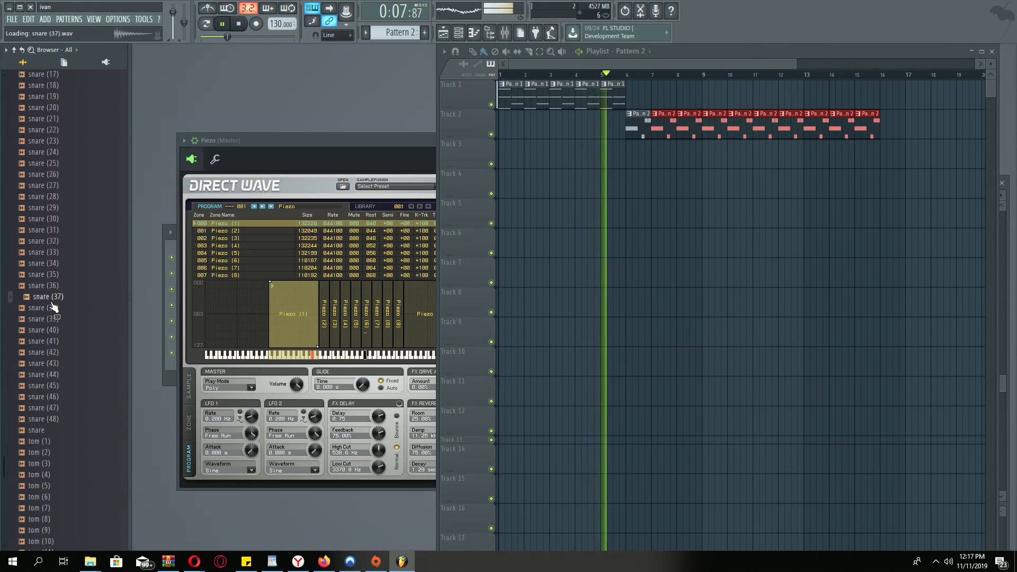
{"action": "left_click_drag", "start_coordinate": [354, 195], "coordinate": [296, 478]}
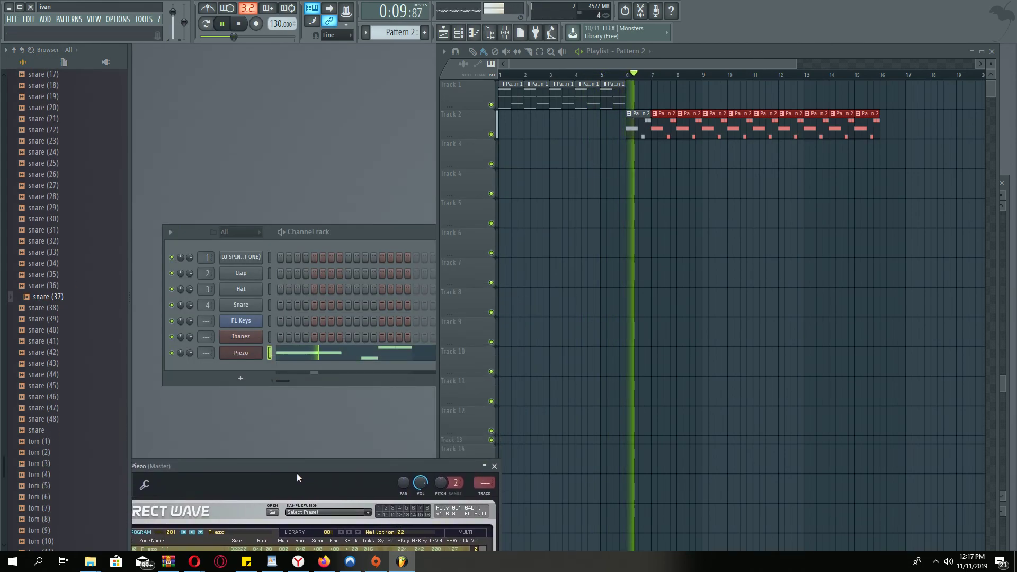
Mute the Ibanez and FL Keys channels and preview the snare (32) sample
{"action": "mouse_move", "coordinate": [43, 297]}
{"action": "left_mouse_down"}
{"action": "mouse_move", "coordinate": [235, 384]}
{"action": "mouse_move", "coordinate": [219, 366]}
{"action": "left_mouse_up"}
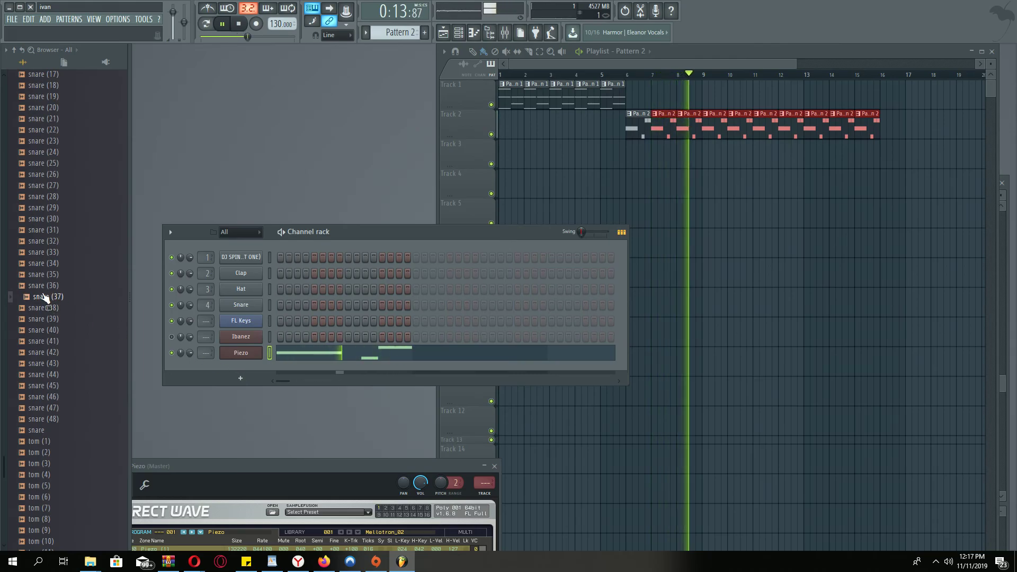
{"action": "left_click", "coordinate": [240, 378]}
{"action": "left_click", "coordinate": [205, 354]}
{"action": "left_click", "coordinate": [38, 242]}
{"action": "left_click", "coordinate": [172, 321]}
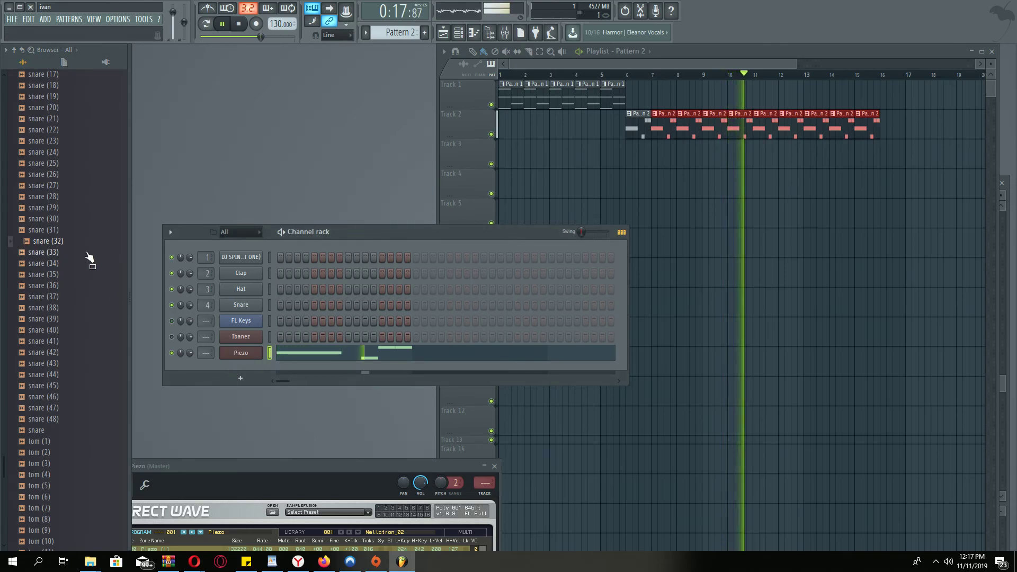
Close the Piezo window and add snare (30) as a new channel below Piezo in the channel rack
{"action": "left_click", "coordinate": [495, 466]}
{"action": "left_click_drag", "start_coordinate": [38, 219], "coordinate": [243, 366]}
{"action": "left_click", "coordinate": [485, 154]}
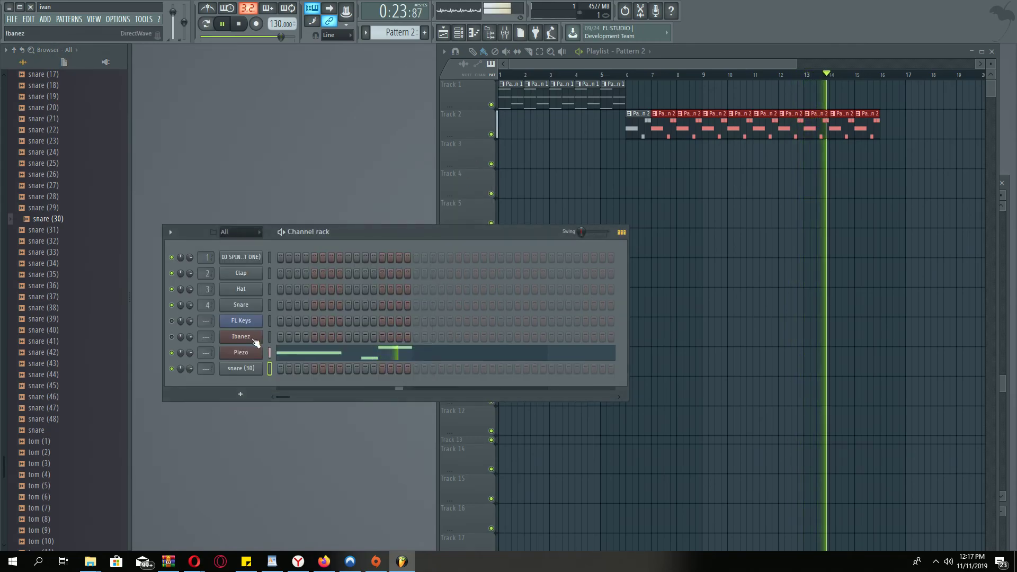
Stop playback and add four C5 notes across bar 1 for snare (30) in Pattern 2's piano roll
{"action": "left_click", "coordinate": [238, 25]}
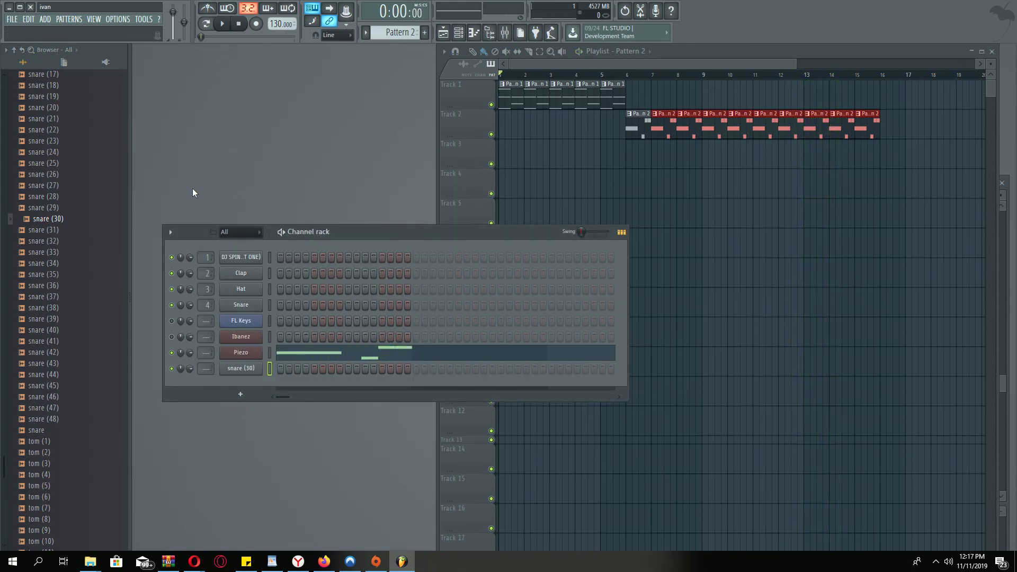
{"action": "right_click", "coordinate": [242, 368]}
{"action": "left_click", "coordinate": [285, 369]}
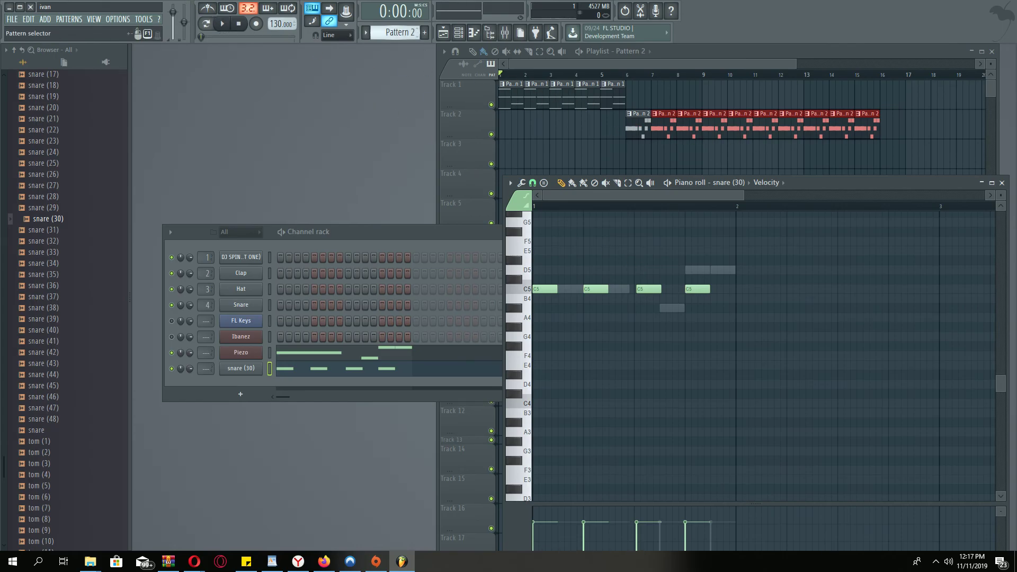
Switch to Pattern 3 and place snare (30) notes F#6, F#6, F6, G#6 and F#6 across bar 1, and play them
{"action": "left_click", "coordinate": [418, 31]}
{"action": "scroll", "coordinate": [530, 238], "scroll_direction": "up", "scroll_amount": 5}
{"action": "left_click", "coordinate": [538, 261]}
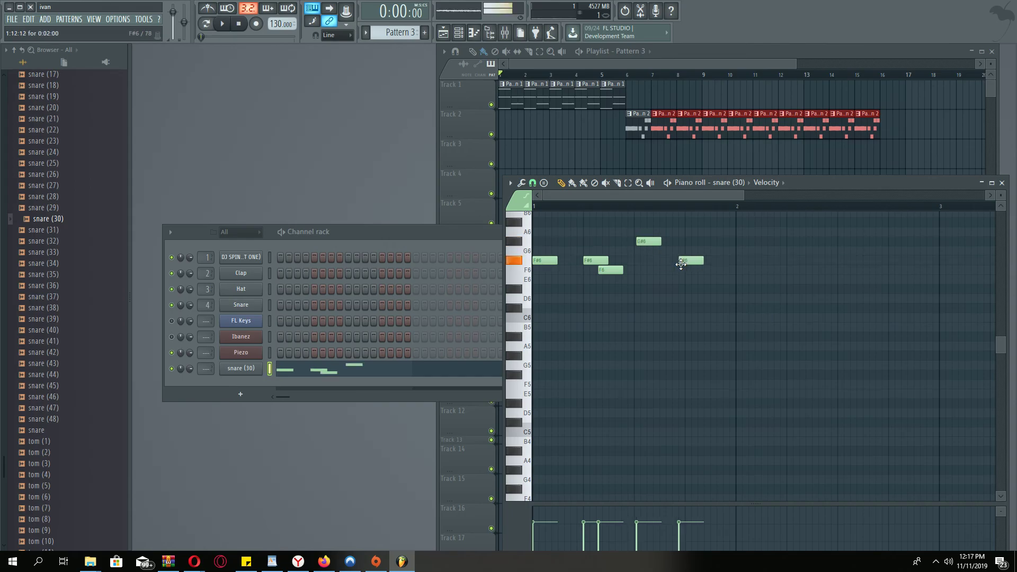
{"action": "left_click", "coordinate": [219, 25]}
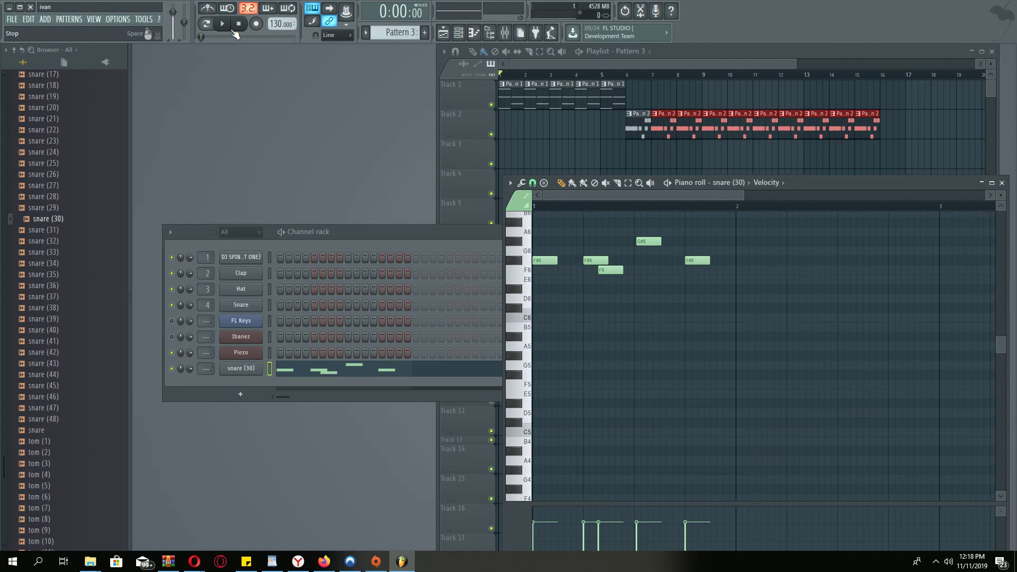
Replace the snare (30) sample with DJ Plugg 808 (1) from the 808s folder of the 808 mafia squad kit
{"action": "scroll", "coordinate": [48, 240], "scroll_direction": "up", "scroll_amount": 15}
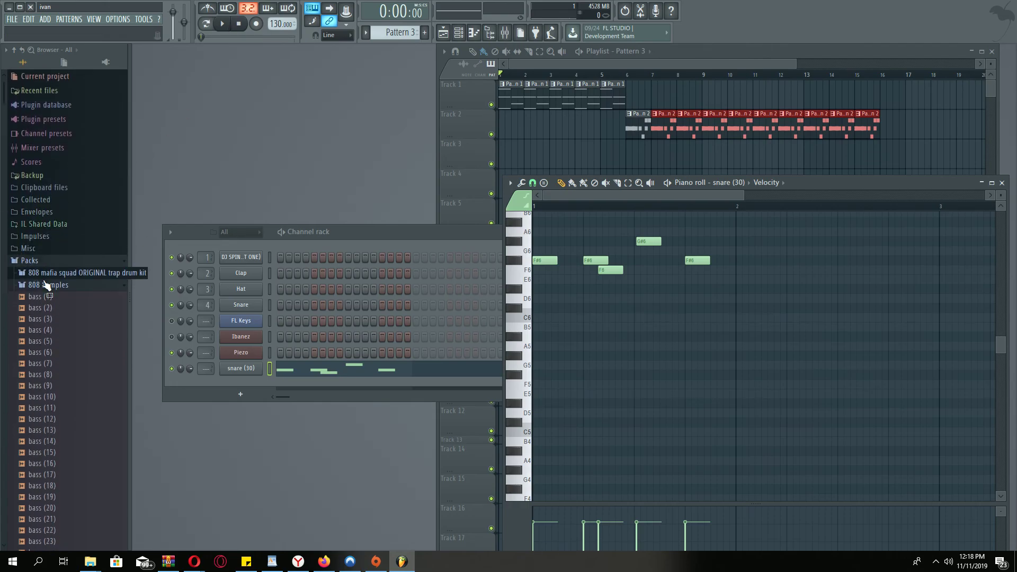
{"action": "left_click", "coordinate": [49, 273]}
{"action": "left_click", "coordinate": [48, 285]}
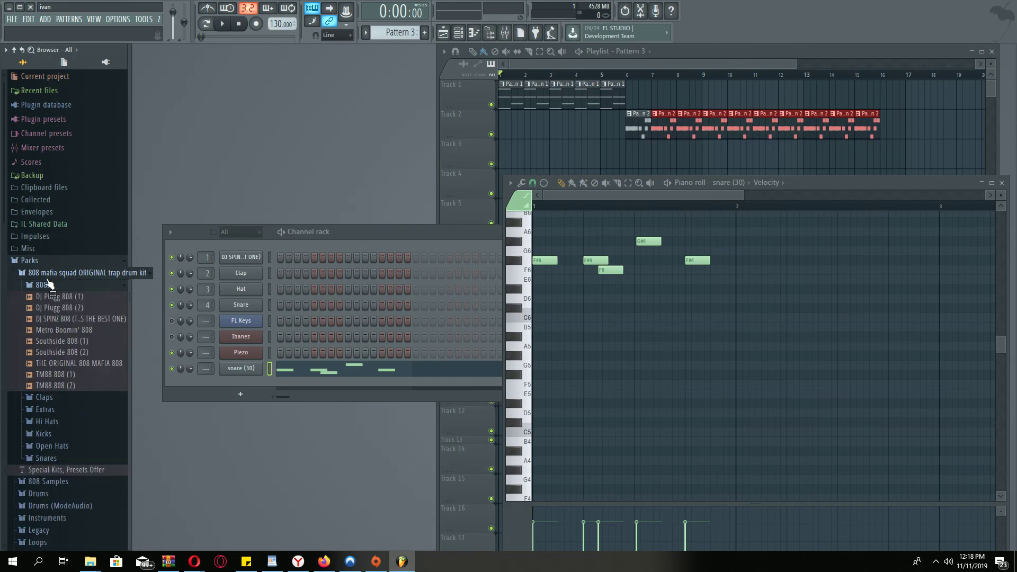
{"action": "left_click_drag", "start_coordinate": [47, 295], "coordinate": [263, 382]}
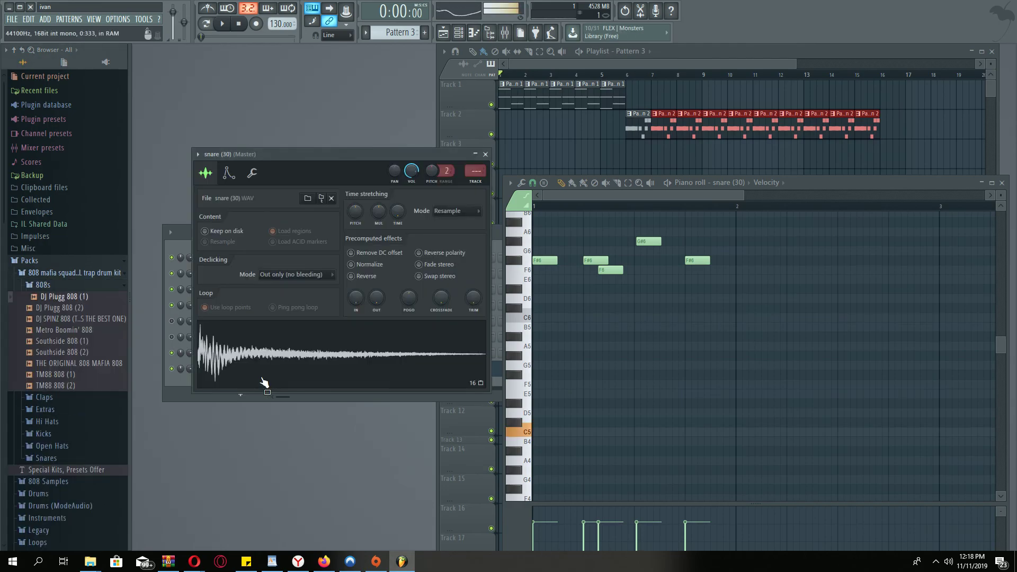
{"action": "left_click", "coordinate": [485, 154]}
{"action": "left_click_drag", "start_coordinate": [47, 297], "coordinate": [236, 384]}
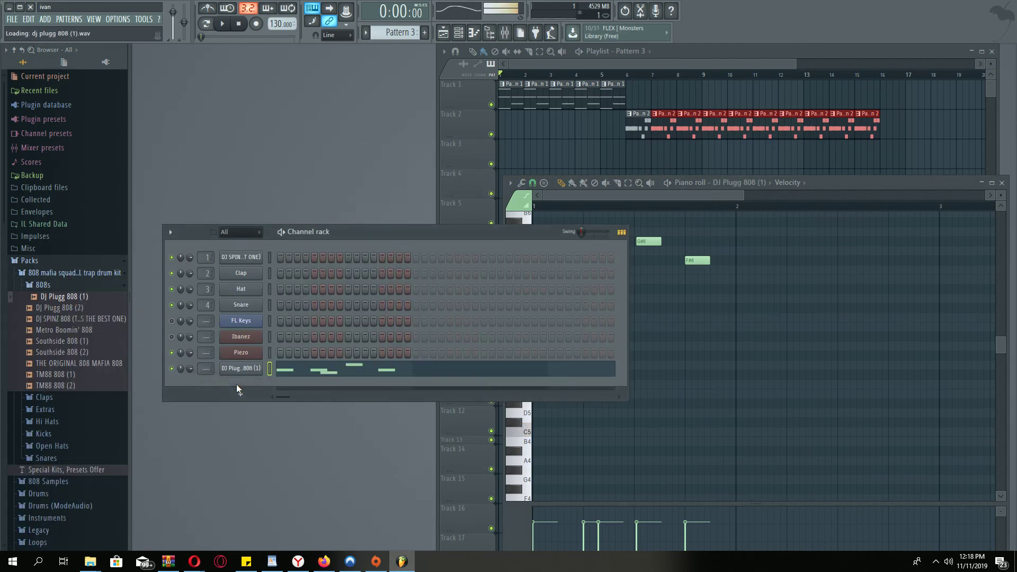
Set the DJ Plugg 808 (1) channel's cut groups to Cut 7, By 7 and close its settings
{"action": "left_click", "coordinate": [251, 374]}
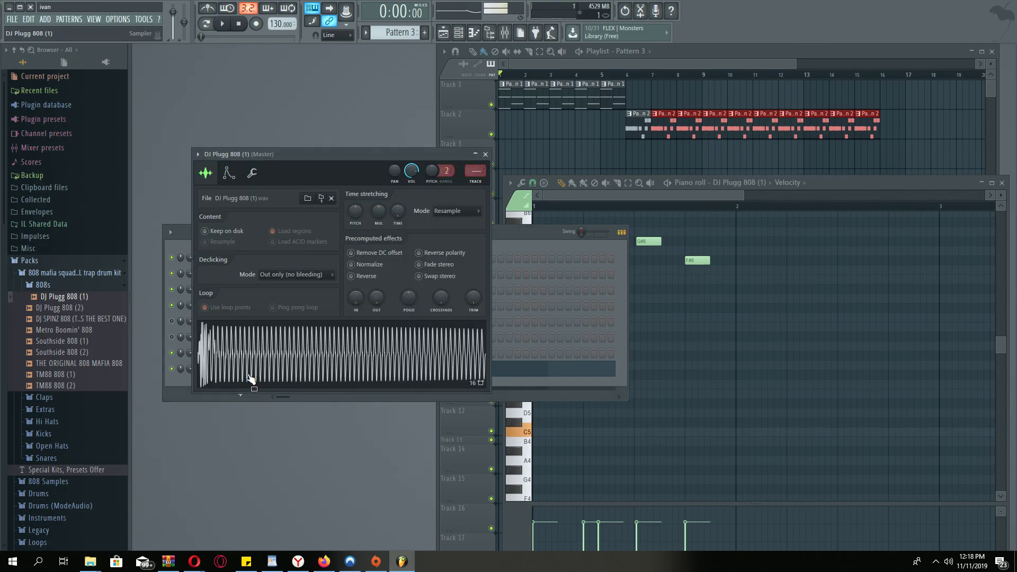
{"action": "left_click", "coordinate": [252, 173]}
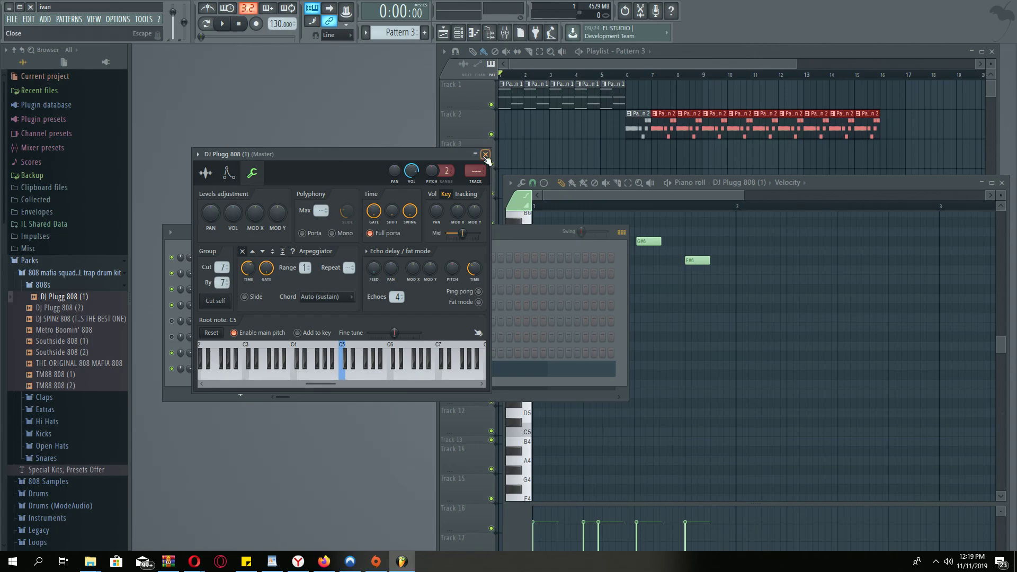
{"action": "left_click", "coordinate": [475, 154]}
{"action": "left_click", "coordinate": [486, 155]}
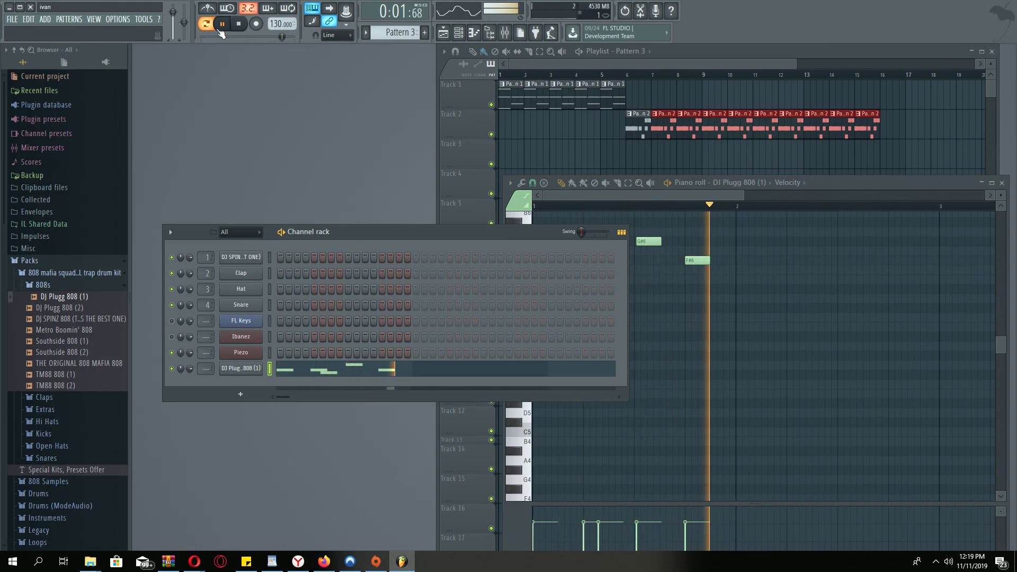
Place five Pattern 3 clips on Track 3 across bars 1 to 5 and switch playback to song mode
{"action": "left_click_drag", "start_coordinate": [534, 152], "coordinate": [439, 154]}
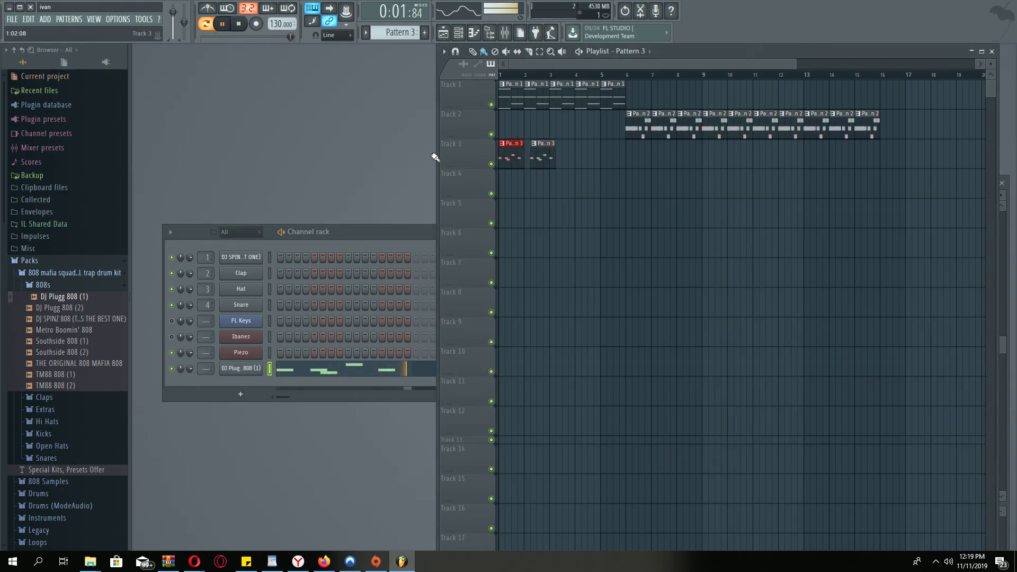
{"action": "left_click_drag", "start_coordinate": [541, 162], "coordinate": [556, 163]}
{"action": "left_click", "coordinate": [581, 161]}
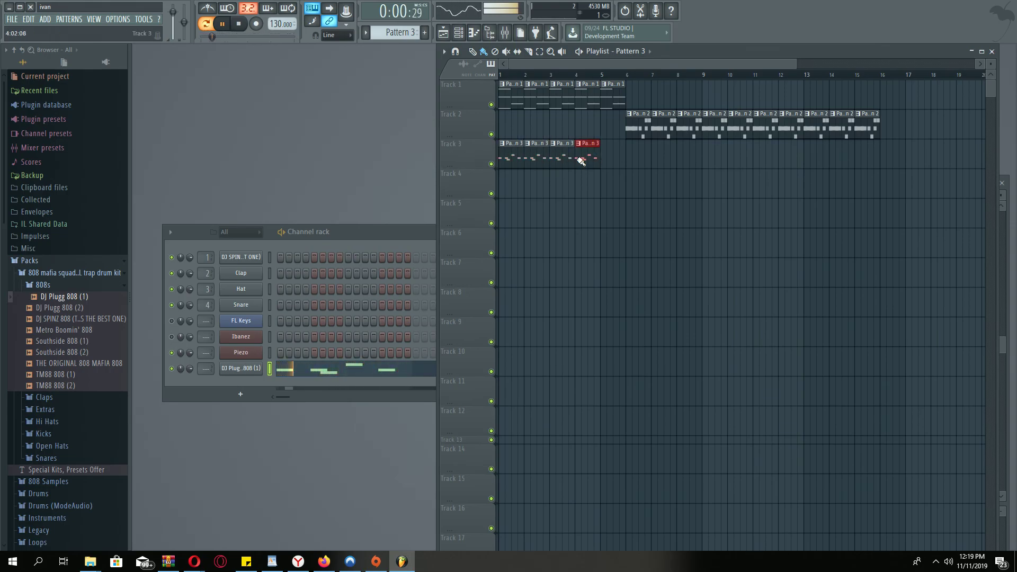
{"action": "left_click", "coordinate": [605, 158]}
{"action": "left_click", "coordinate": [206, 24]}
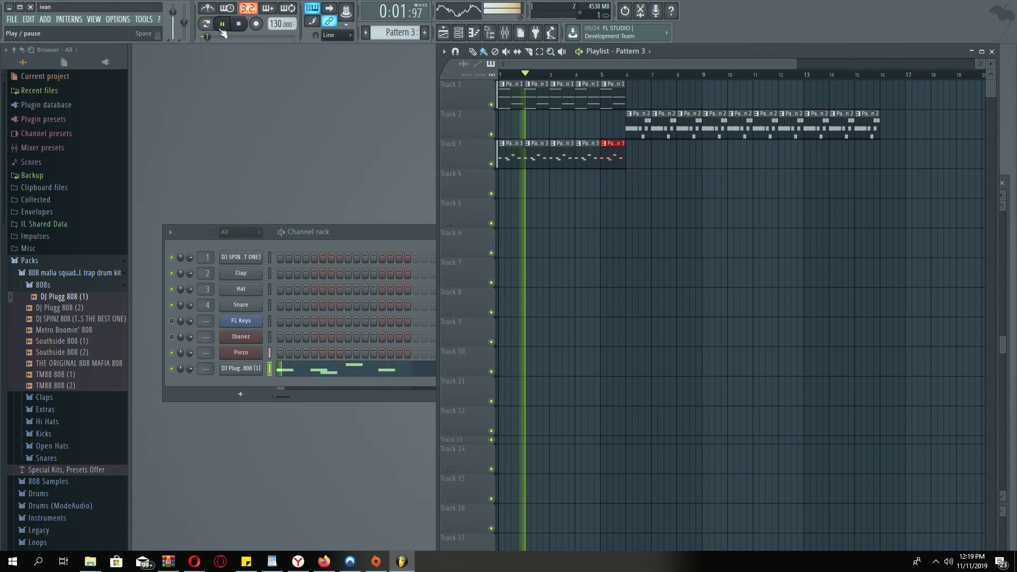
Delete the Pattern 3 clips in bars 1 and 2 of Track 3 and the Pattern 1 clips in bars 2 to 5 of Track 1
{"action": "right_click", "coordinate": [508, 153]}
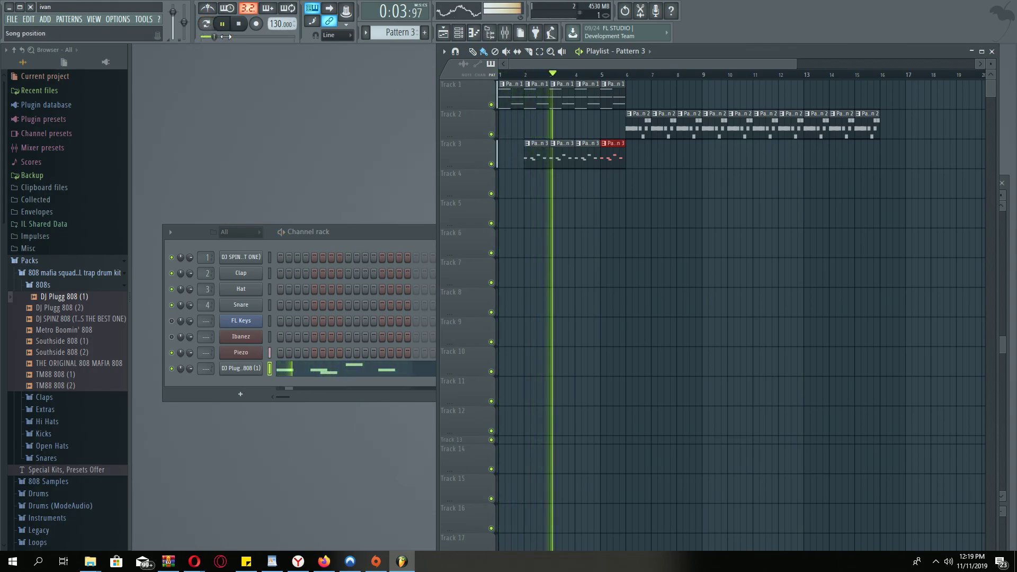
{"action": "left_click", "coordinate": [238, 25]}
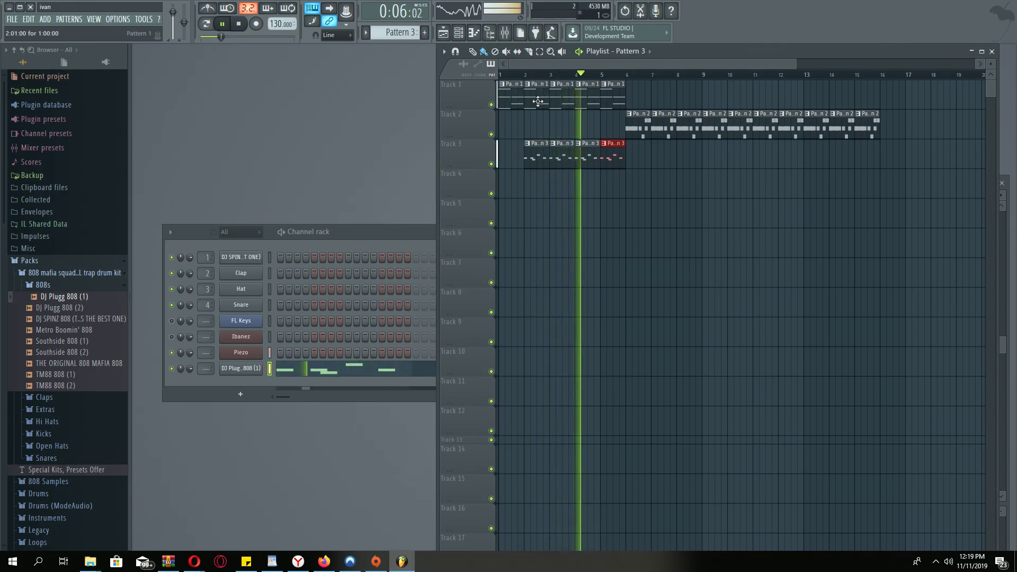
{"action": "right_click", "coordinate": [541, 148]}
{"action": "right_click", "coordinate": [540, 102]}
{"action": "right_click", "coordinate": [563, 101]}
{"action": "right_click", "coordinate": [589, 101]}
{"action": "right_click", "coordinate": [613, 100]}
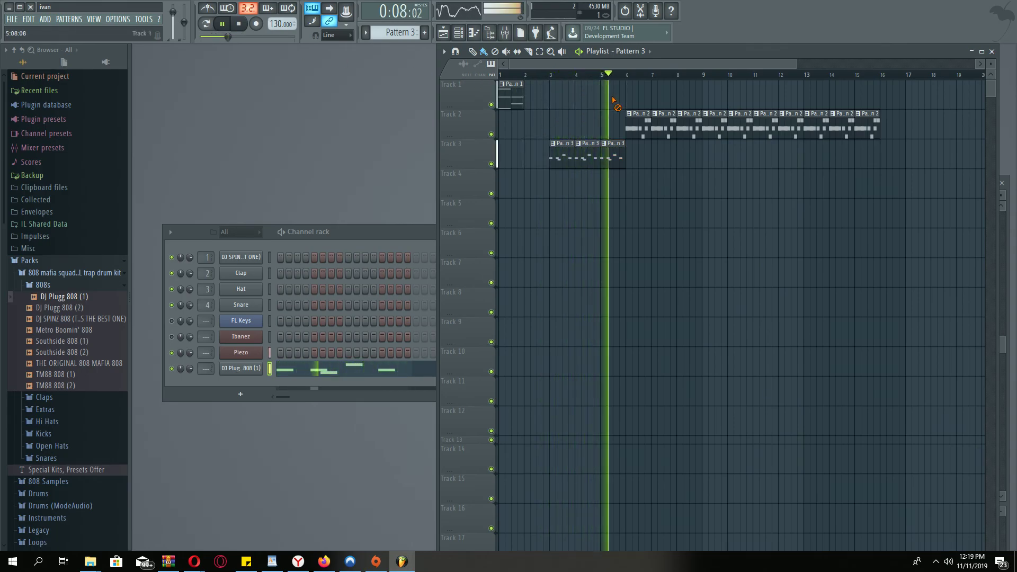
Pick up Pattern 1 from its first clip and place another one at bar 2 on Track 1
{"action": "left_click", "coordinate": [514, 97]}
{"action": "left_click", "coordinate": [536, 93]}
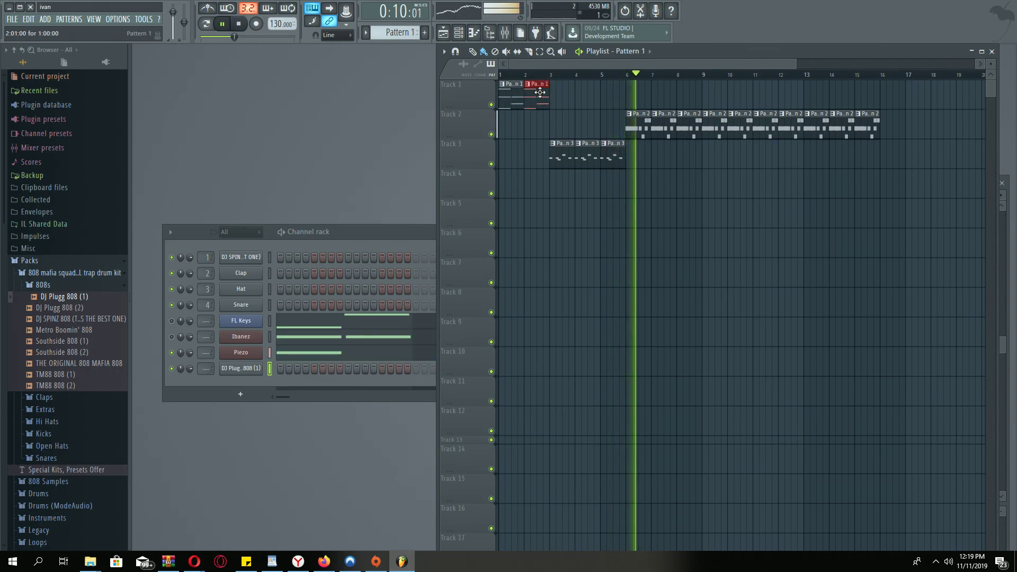